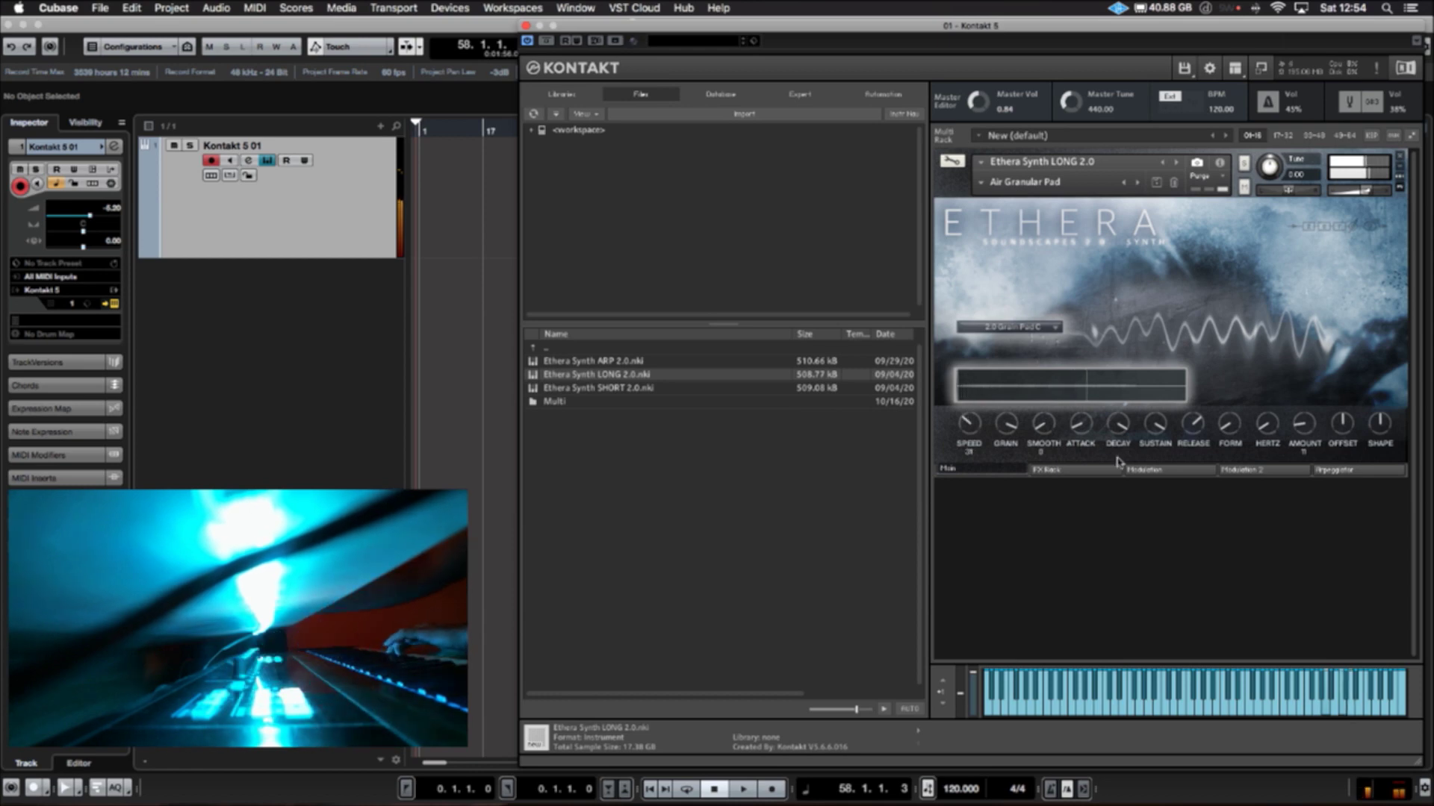
Step: Look over the Air Granular Pad's effects rack, return to the main page, and load the Blast Horn Pad snapshot
{"action": "left_click", "coordinate": [1088, 472]}
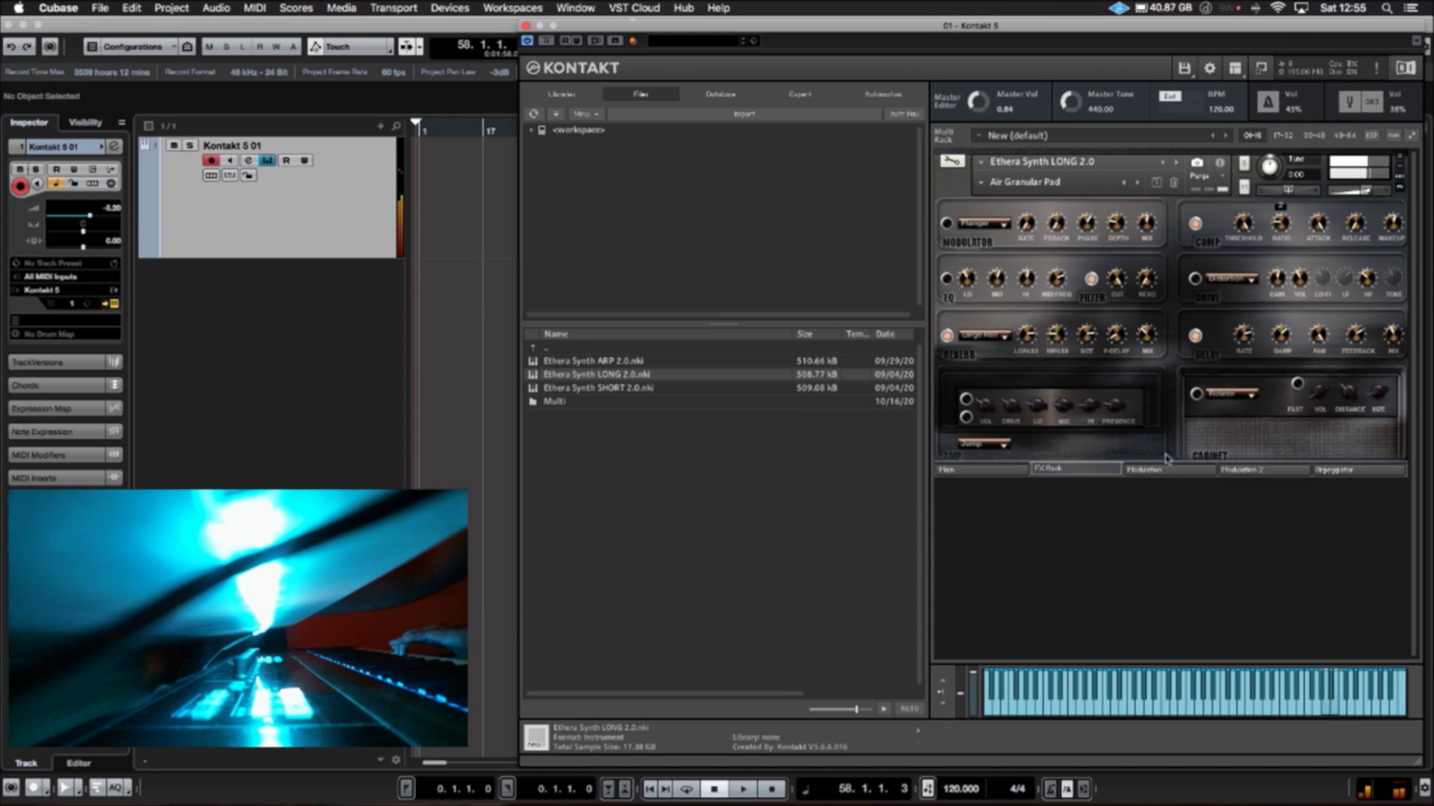
{"action": "left_click", "coordinate": [984, 472]}
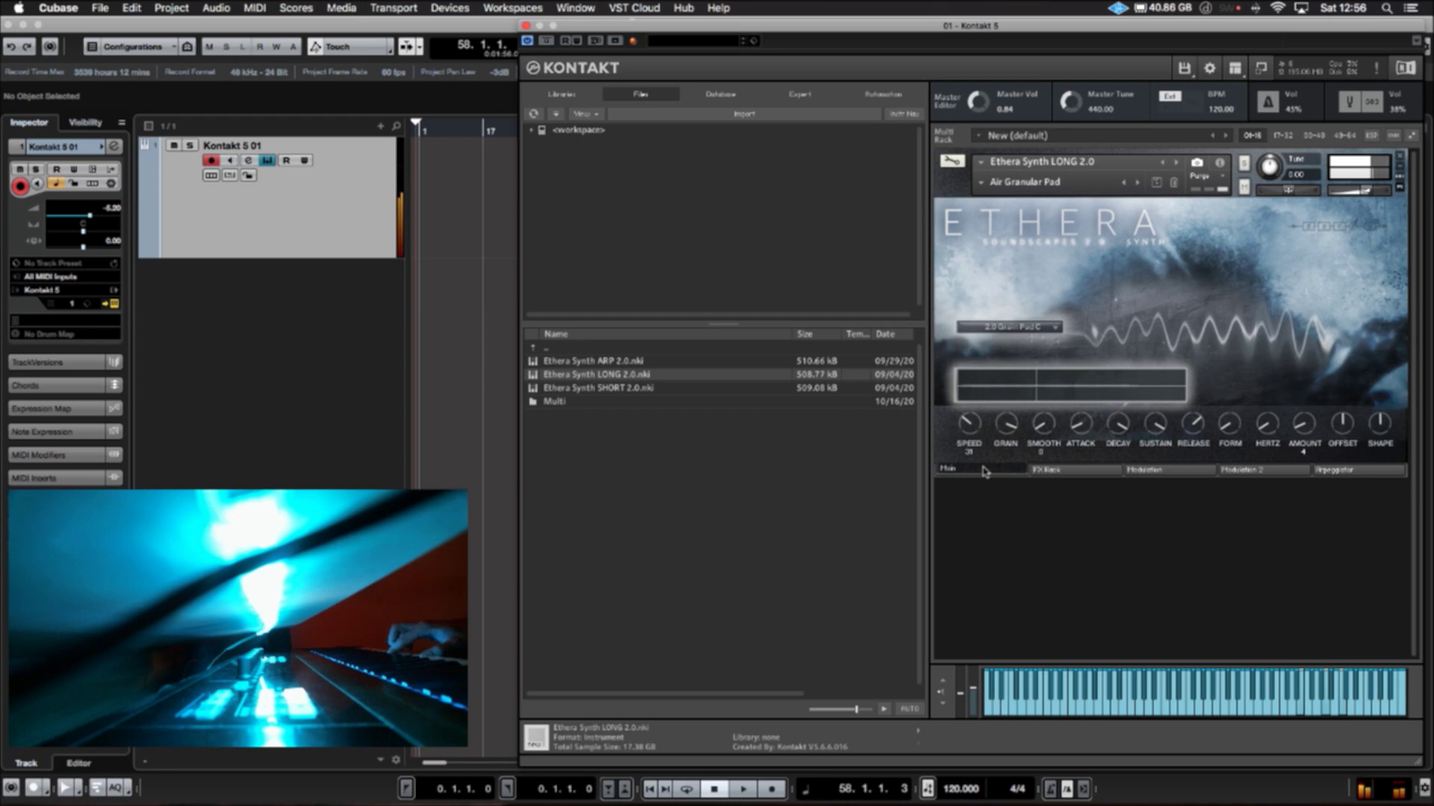
{"action": "left_click", "coordinate": [1001, 183]}
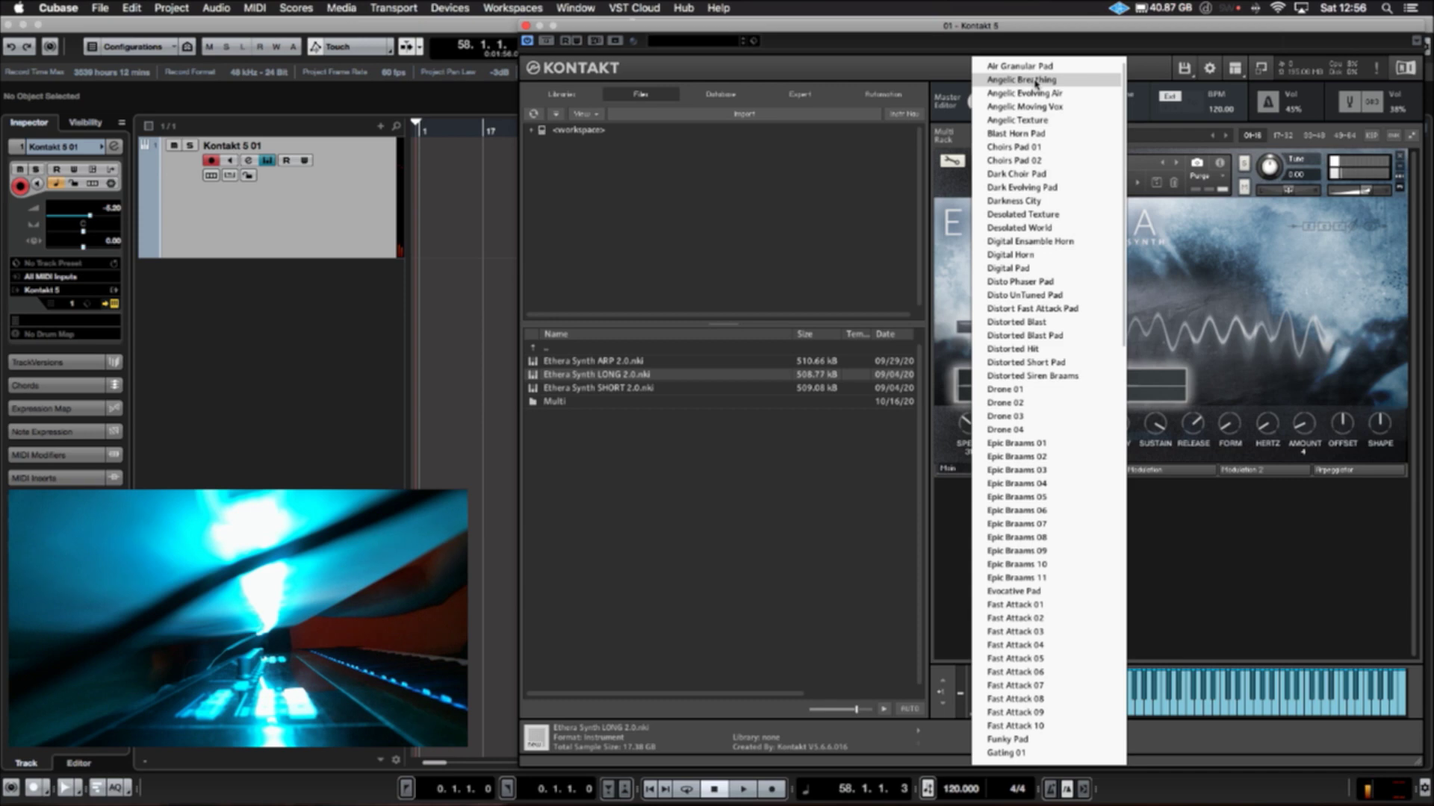
{"action": "left_click", "coordinate": [1017, 133]}
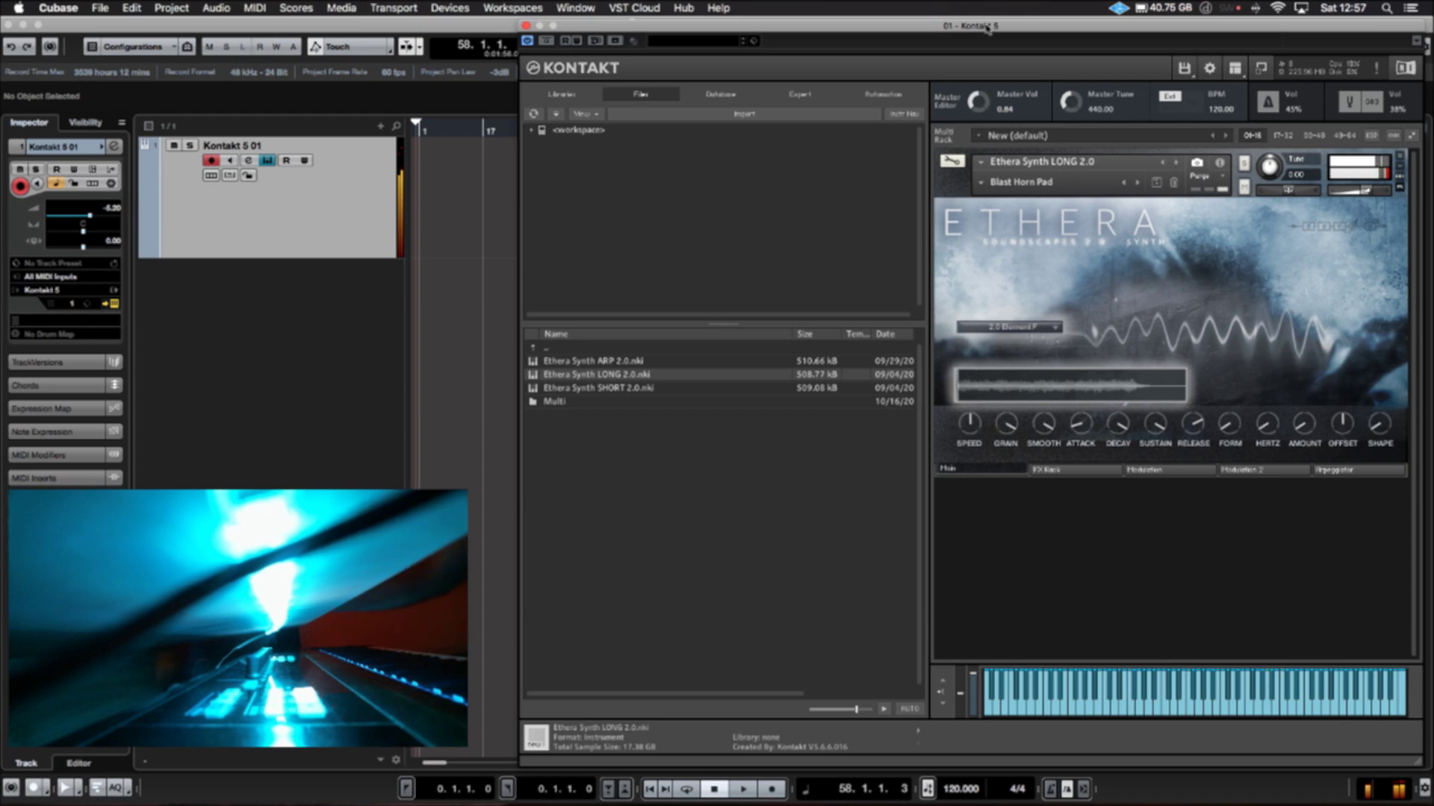
Step: Load the Choirs Pad 02, Desolated World and Digital Ensemble Horn snapshots in turn to audition each sound
{"action": "left_click", "coordinate": [984, 185]}
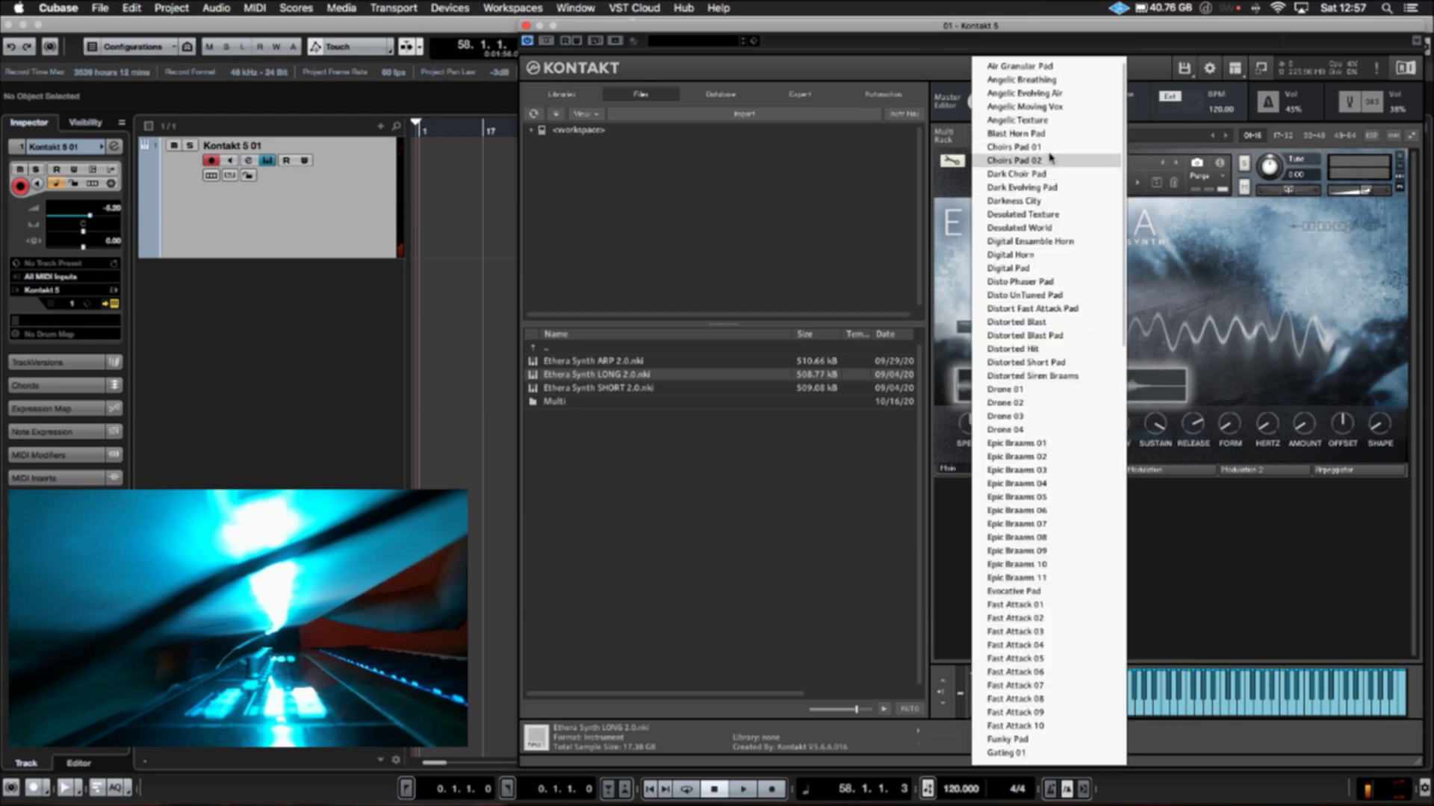
{"action": "left_click", "coordinate": [1019, 160]}
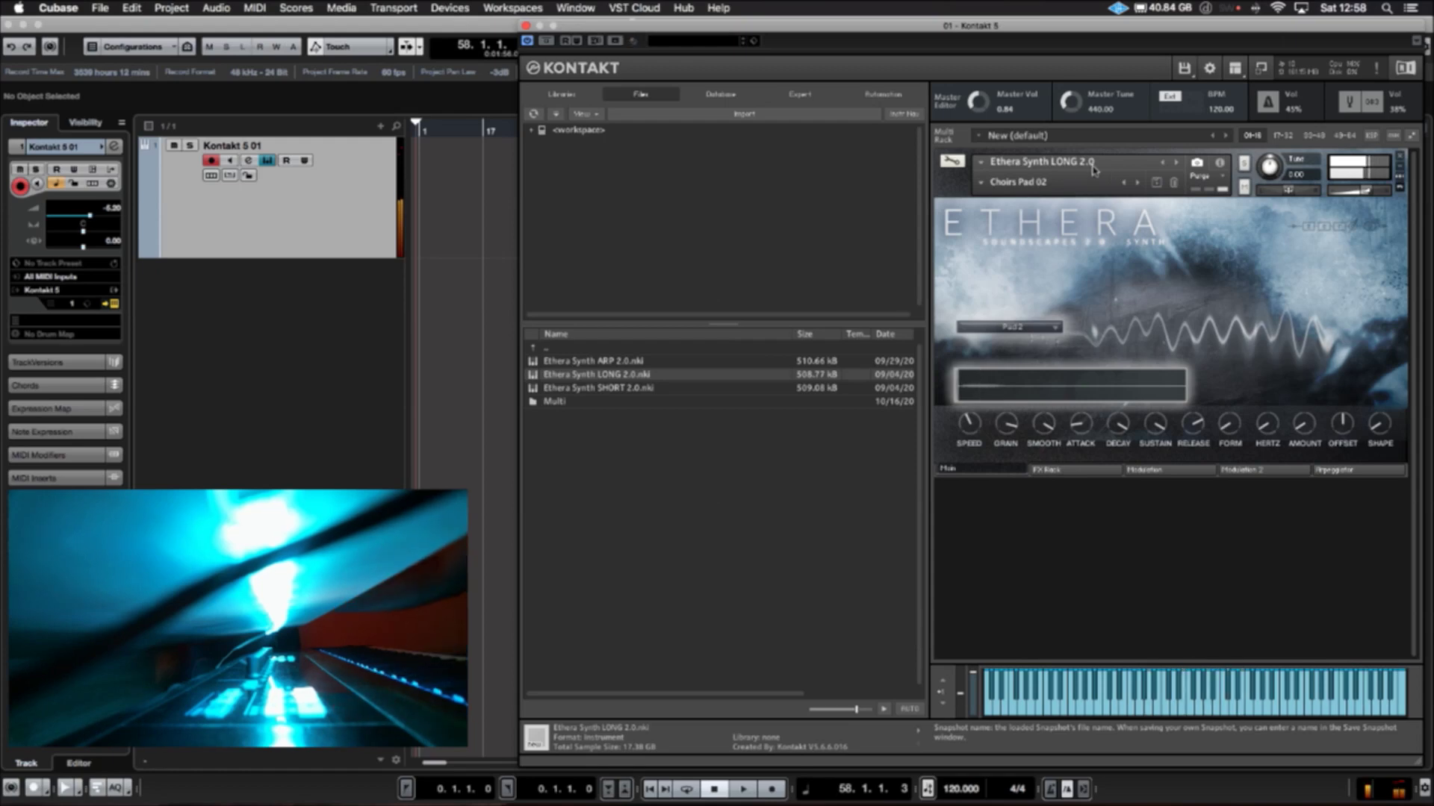
{"action": "left_click", "coordinate": [983, 183]}
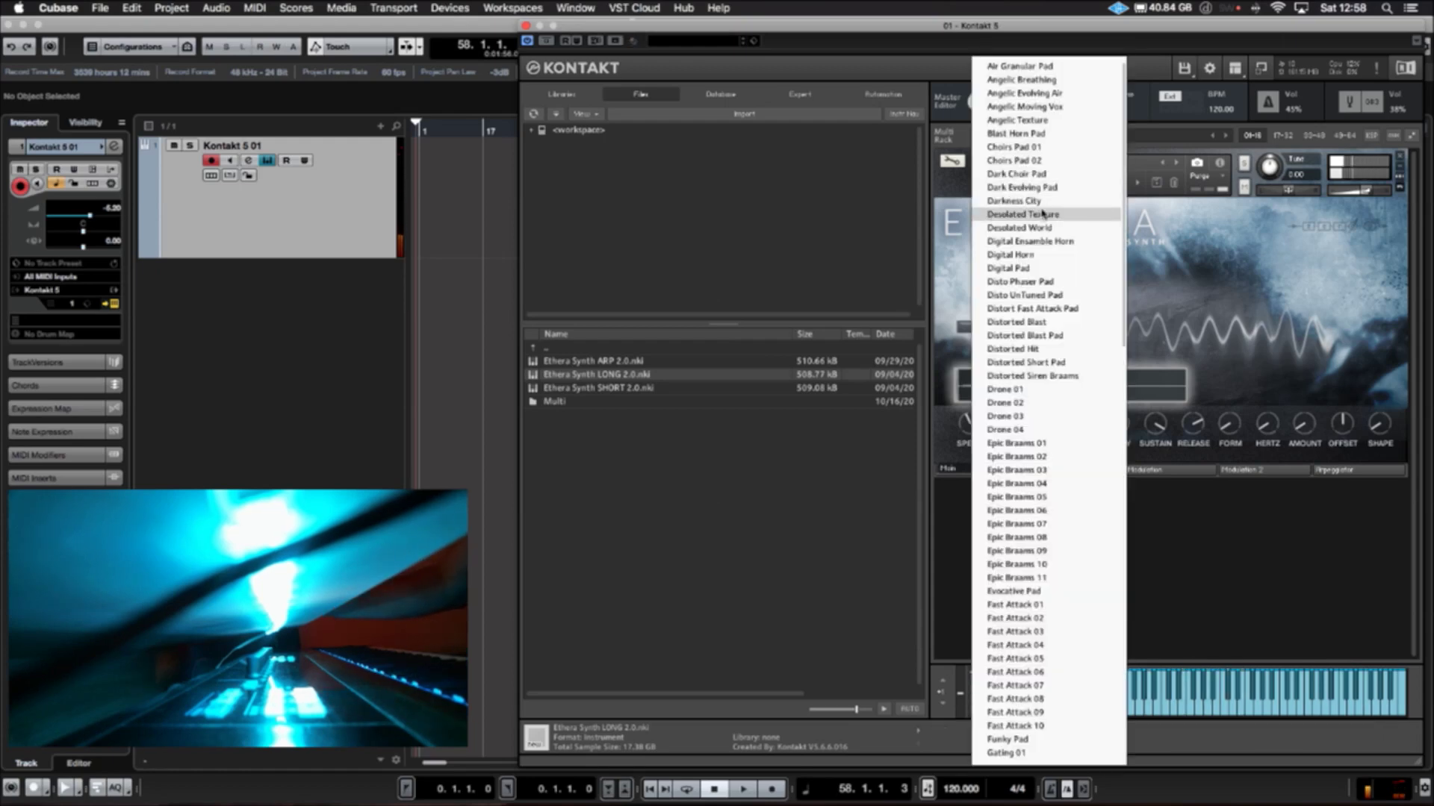
{"action": "left_click", "coordinate": [1064, 228]}
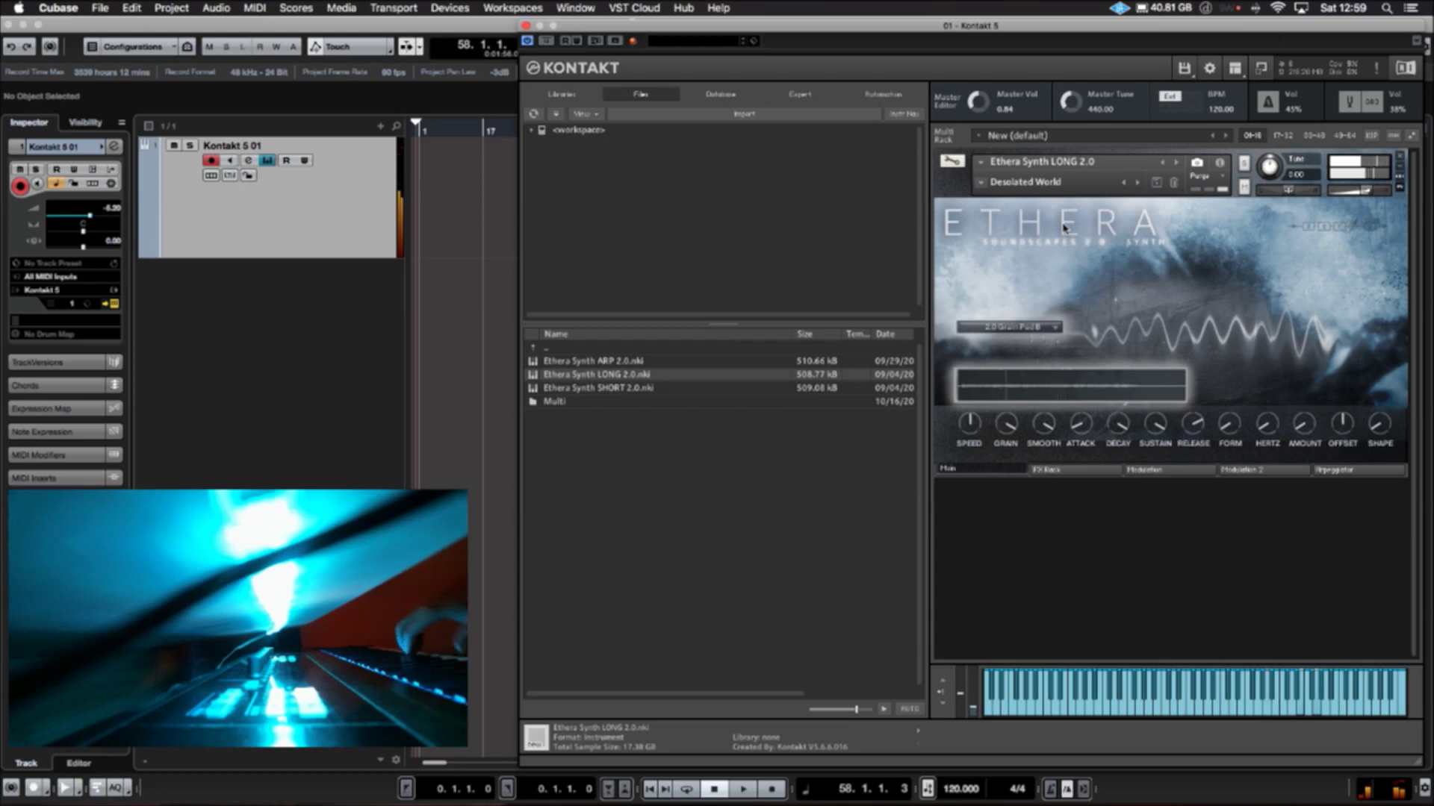
{"action": "left_click", "coordinate": [986, 187]}
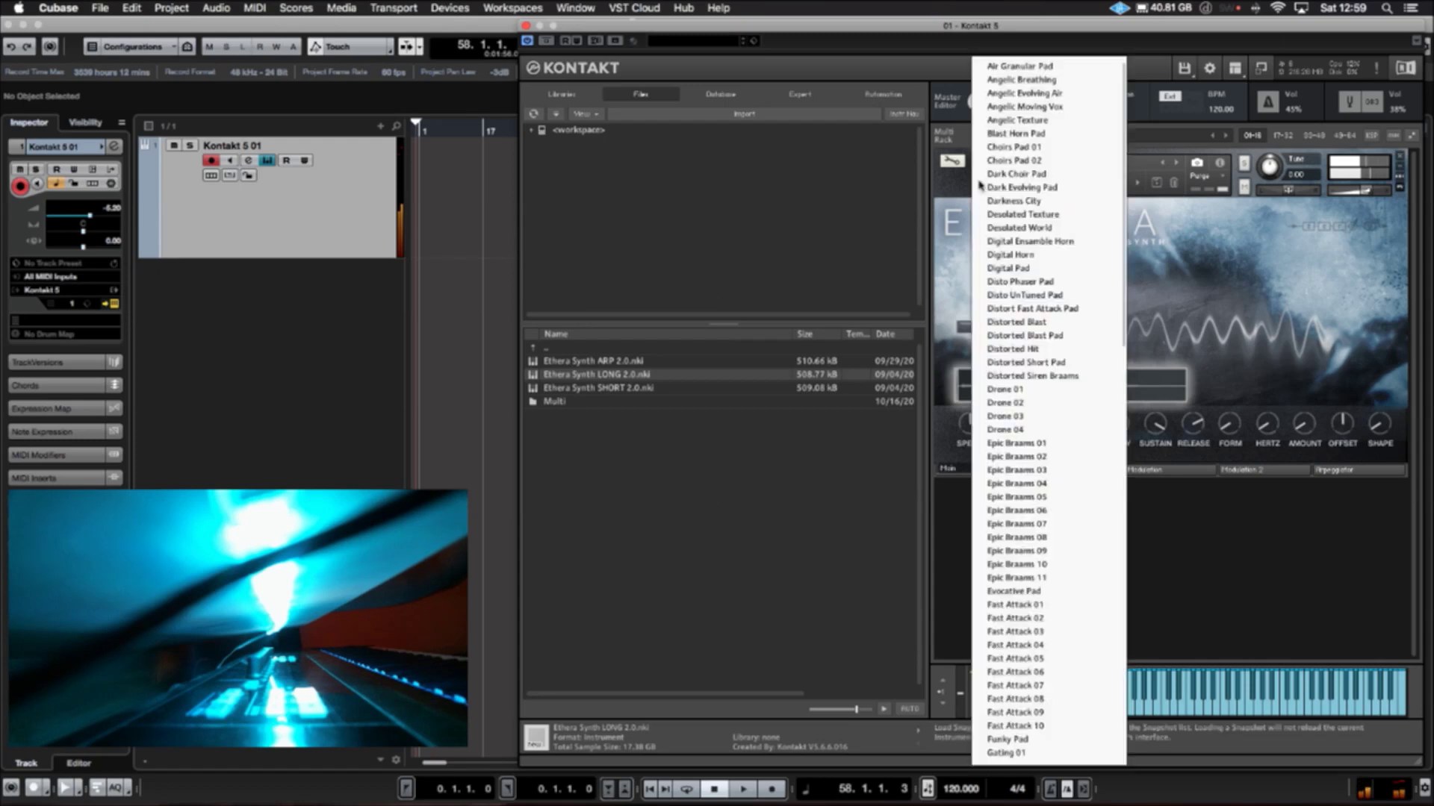
{"action": "left_click", "coordinate": [1034, 241]}
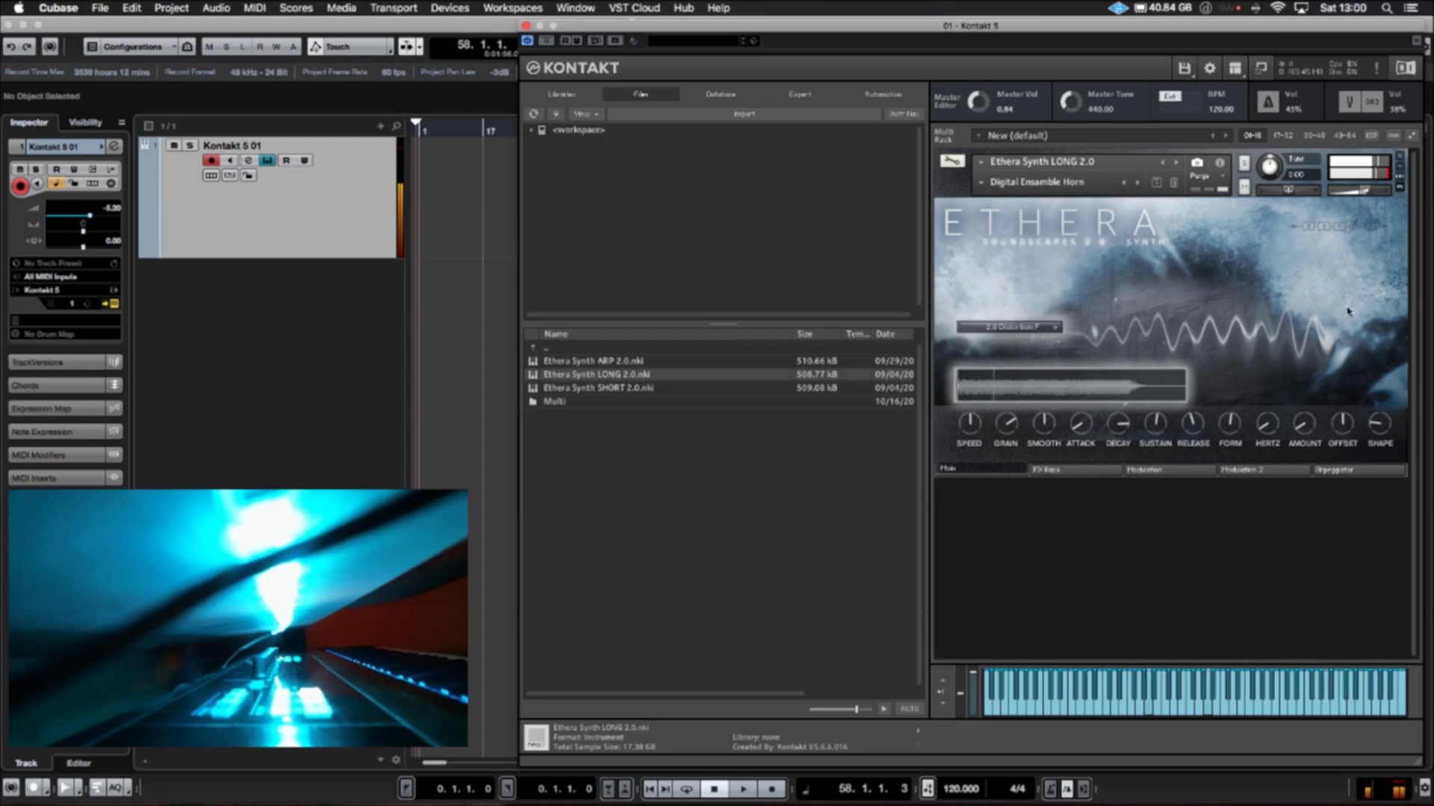
Step: Raise Amount, lower Smooth to 0 and raise Form to 74 on the Digital Ensemble Horn, checking its effects rack
{"action": "mouse_move", "coordinate": [1301, 426]}
{"action": "left_mouse_down"}
{"action": "mouse_move", "coordinate": [1304, 407]}
{"action": "mouse_move", "coordinate": [1303, 422]}
{"action": "left_mouse_up"}
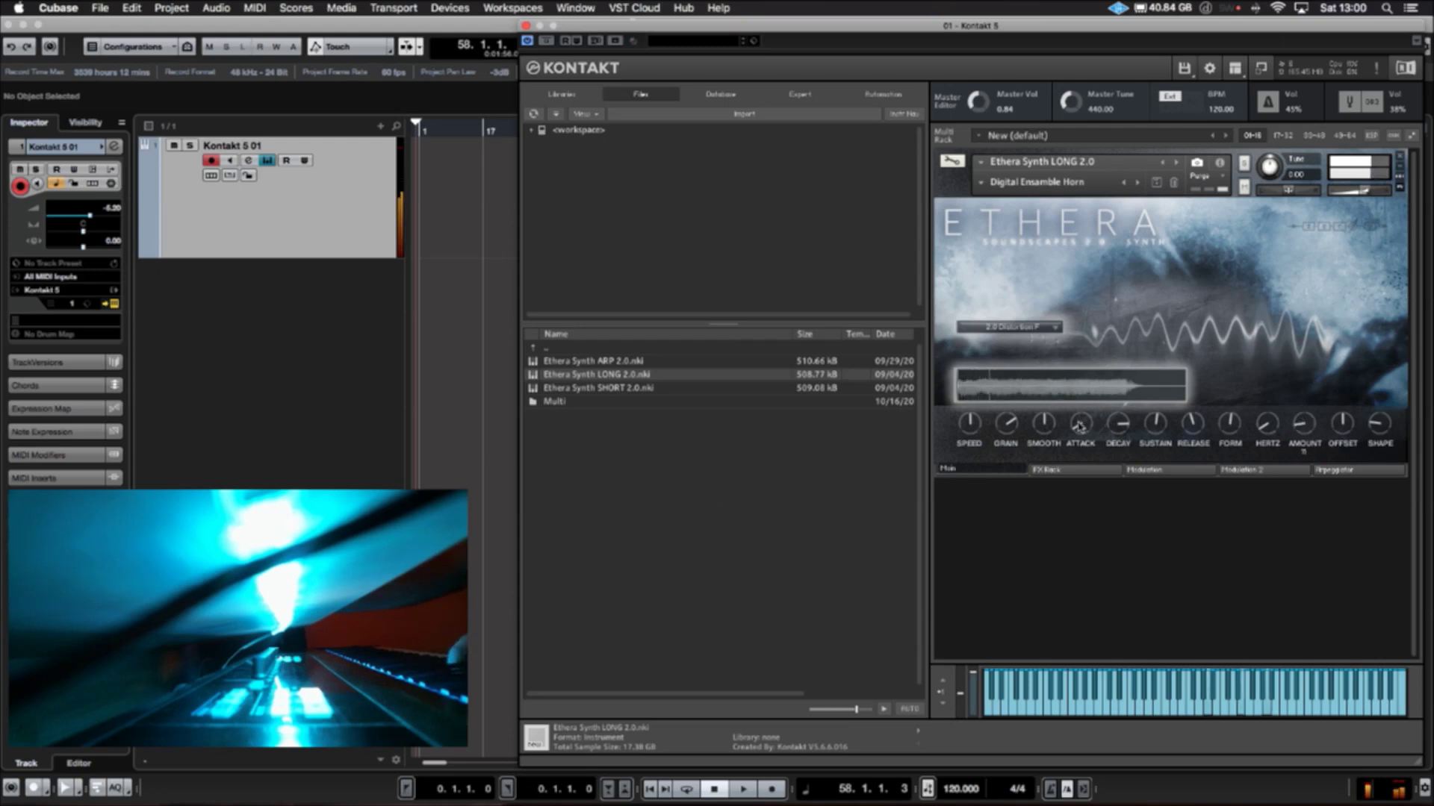
{"action": "left_click_drag", "start_coordinate": [1043, 424], "coordinate": [1035, 499]}
{"action": "left_click_drag", "start_coordinate": [1230, 424], "coordinate": [1242, 395]}
{"action": "left_click", "coordinate": [1076, 469]}
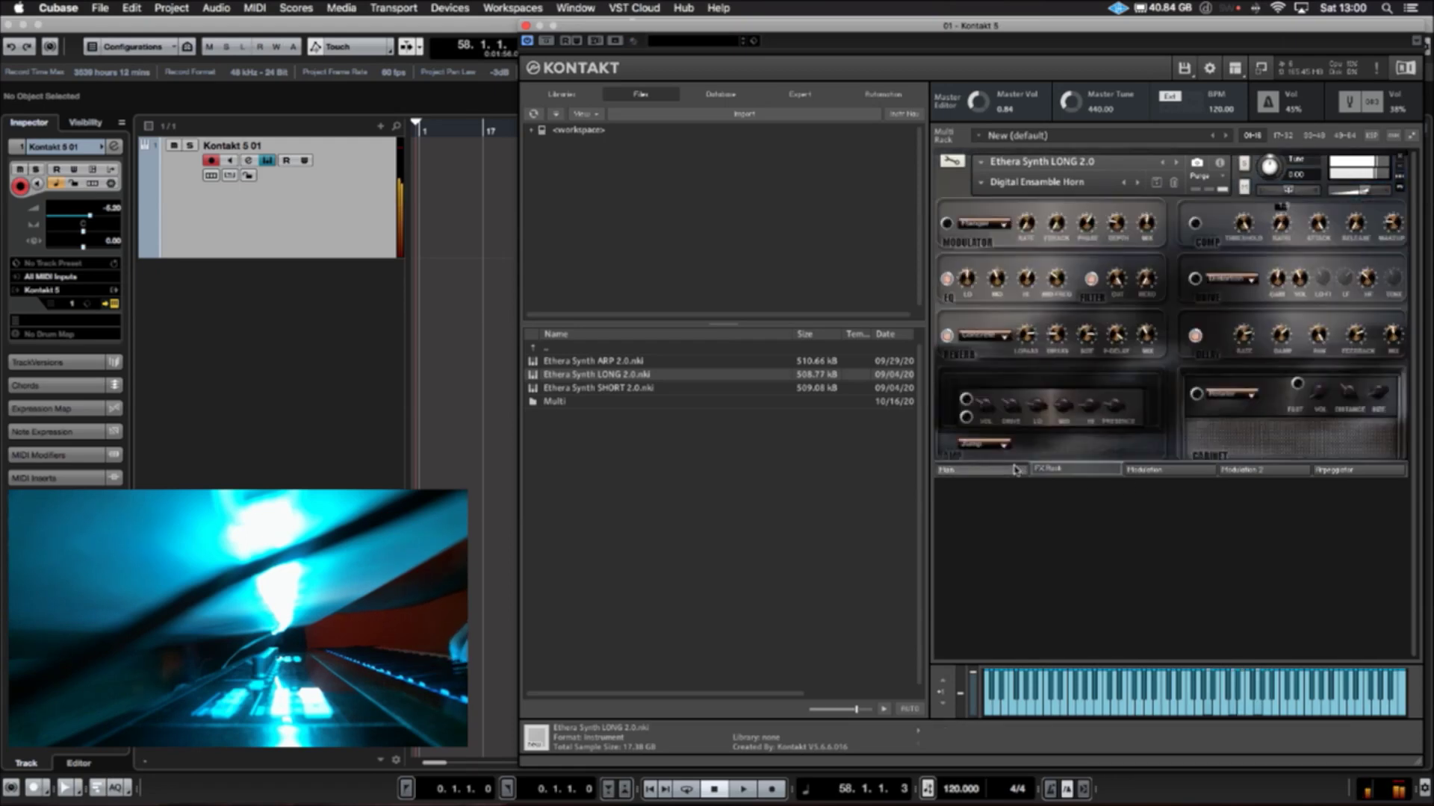
{"action": "left_click", "coordinate": [978, 469]}
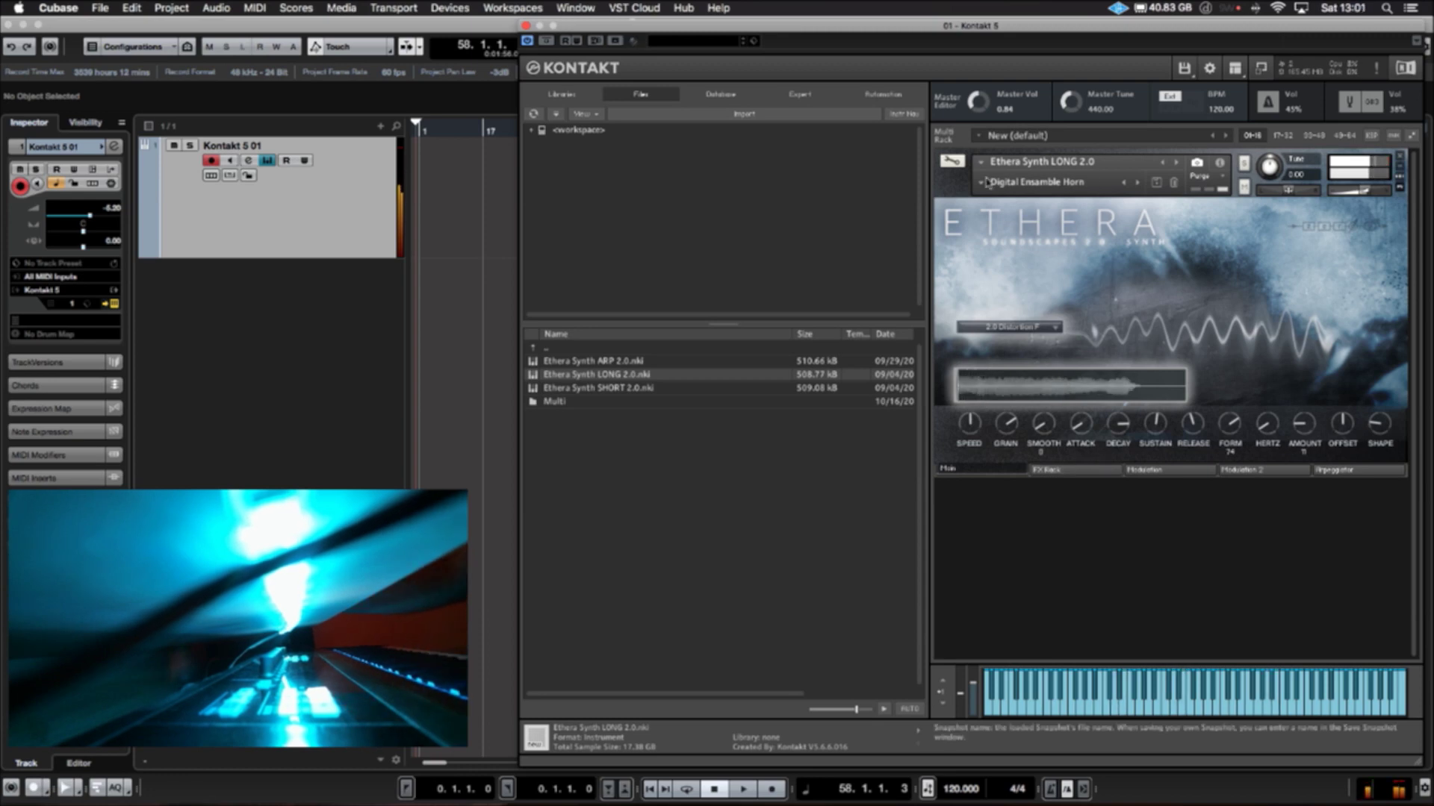
Step: Audition the Digital Horn, Disto Phaser Pad and Disto UnTuned Pad snapshots by loading them one after another
{"action": "left_click", "coordinate": [1038, 182]}
{"action": "left_click", "coordinate": [1057, 254]}
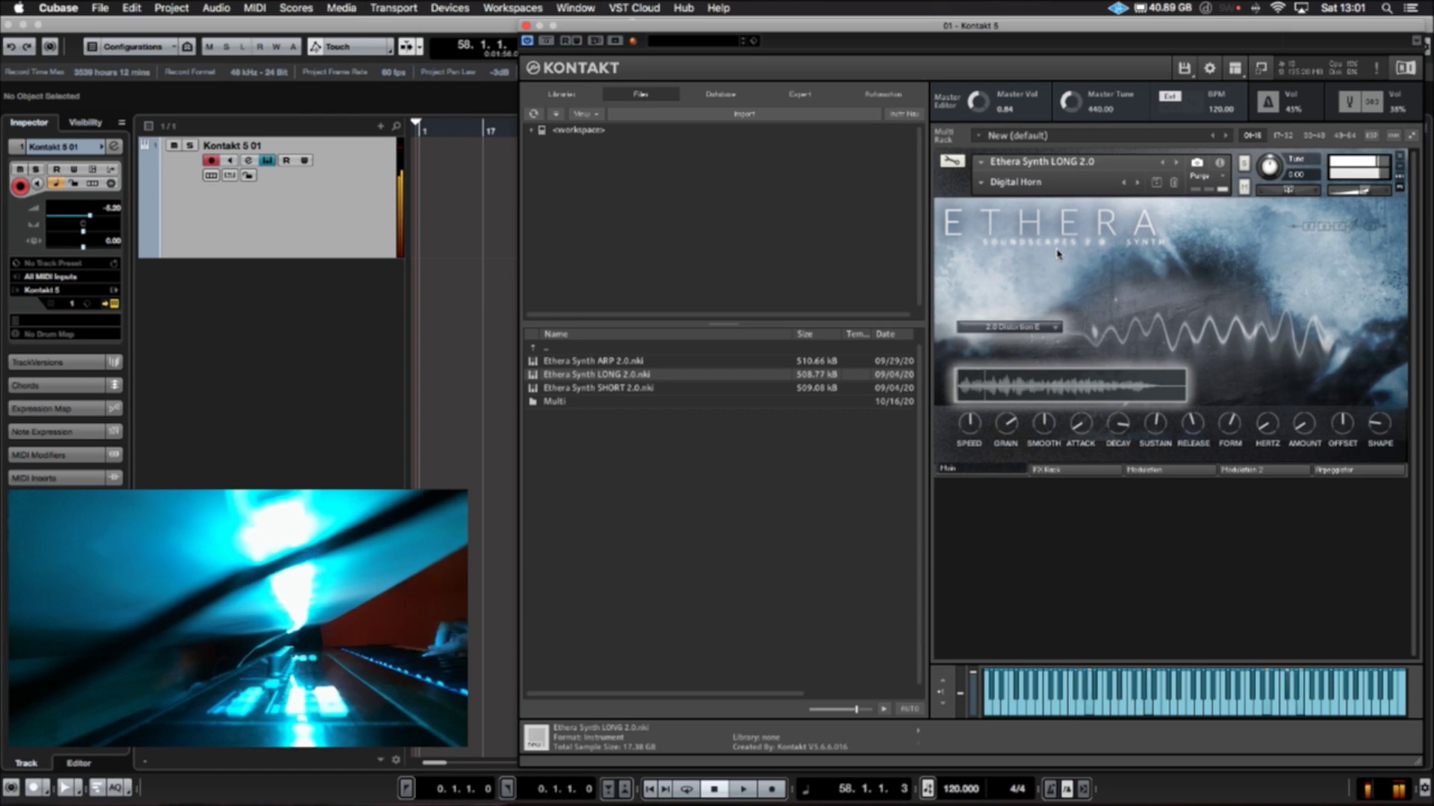
{"action": "left_click", "coordinate": [999, 181]}
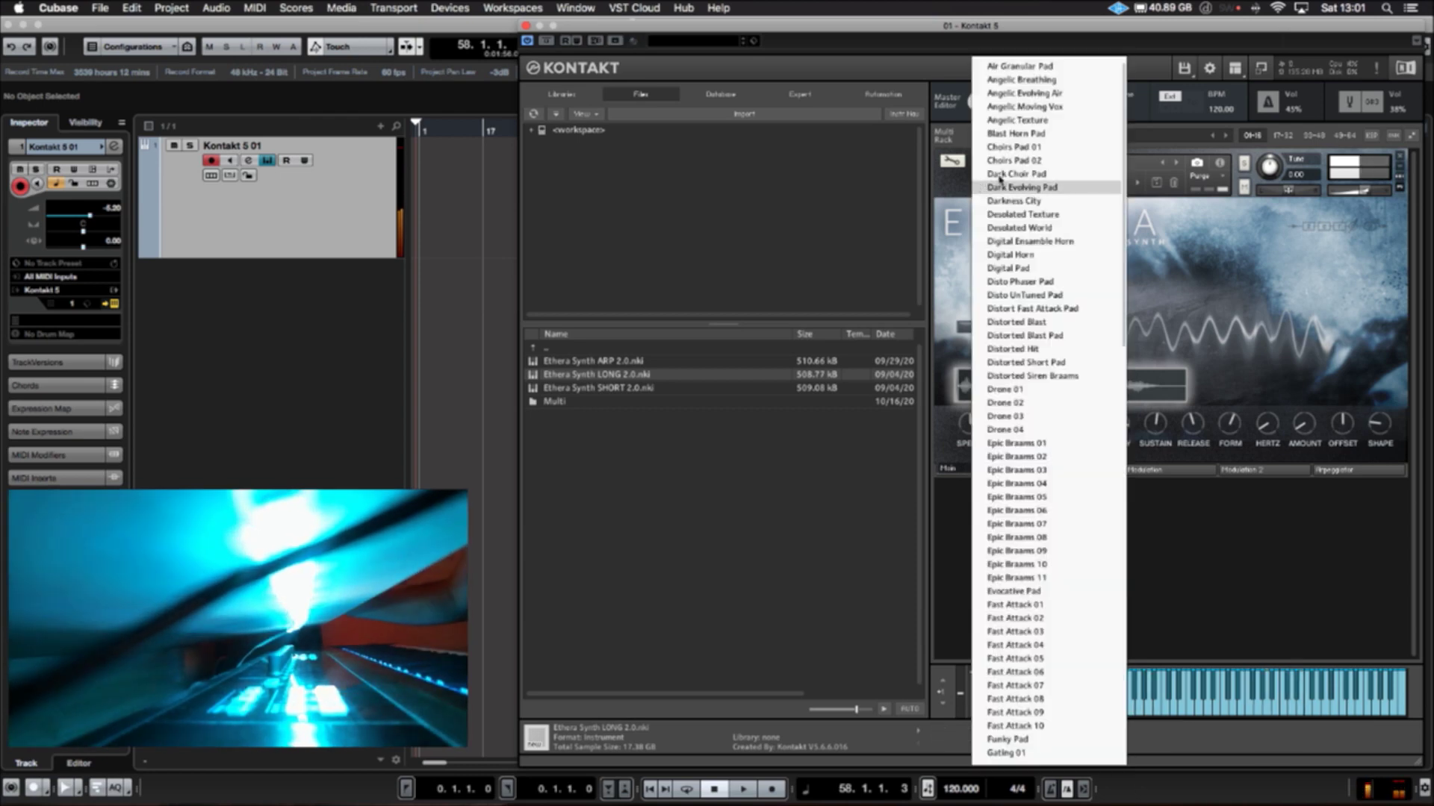
{"action": "left_click", "coordinate": [1072, 281]}
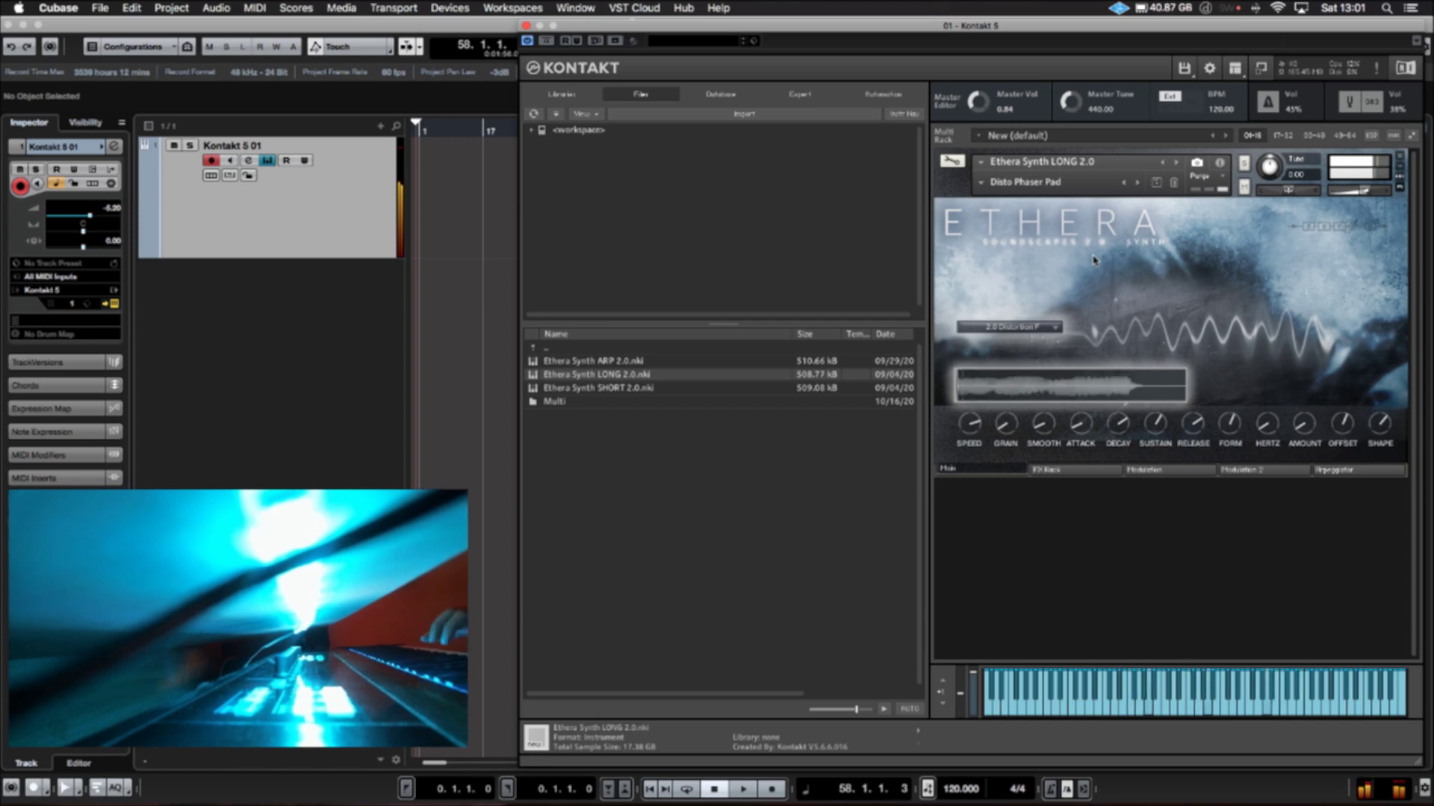
{"action": "left_click", "coordinate": [987, 183]}
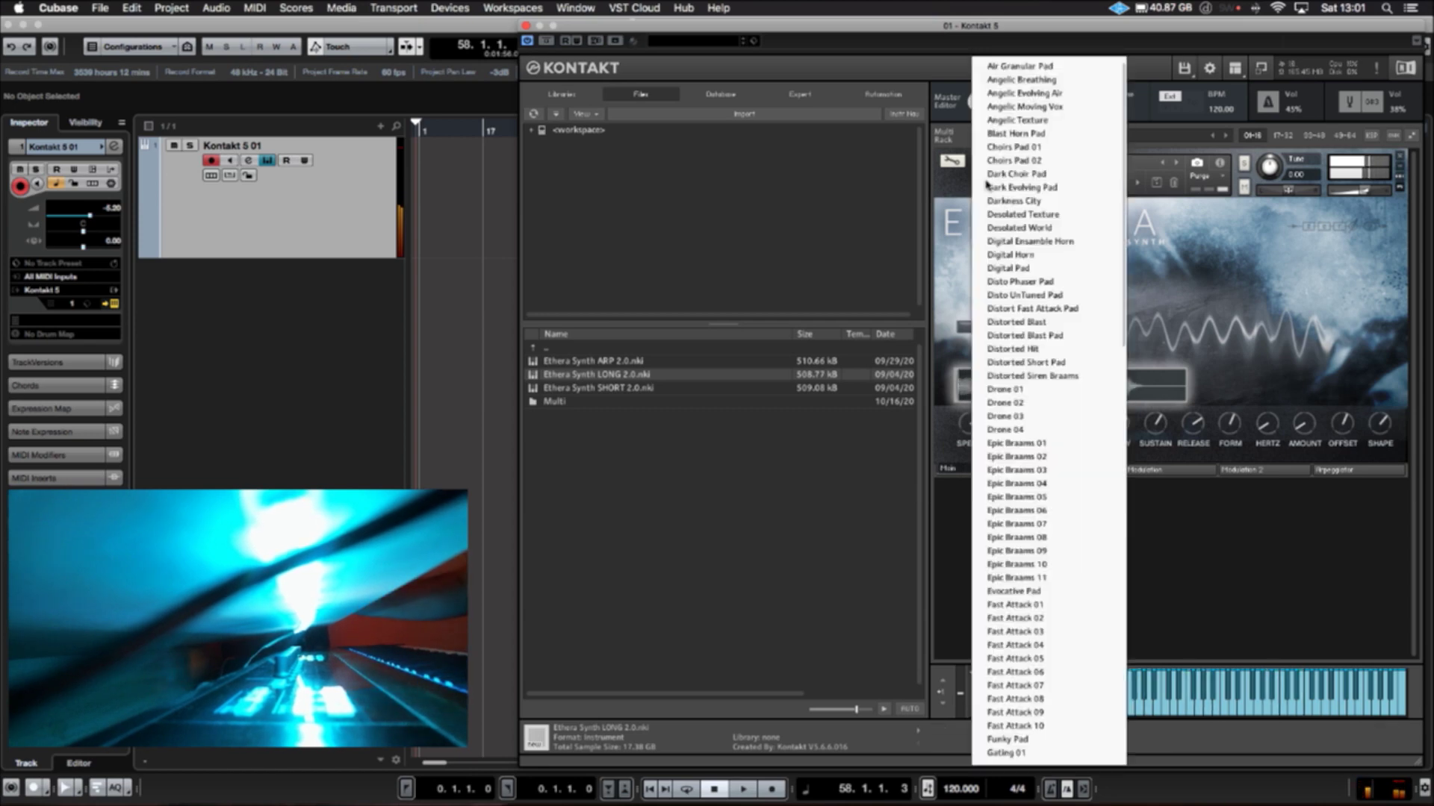
{"action": "left_click", "coordinate": [1064, 299]}
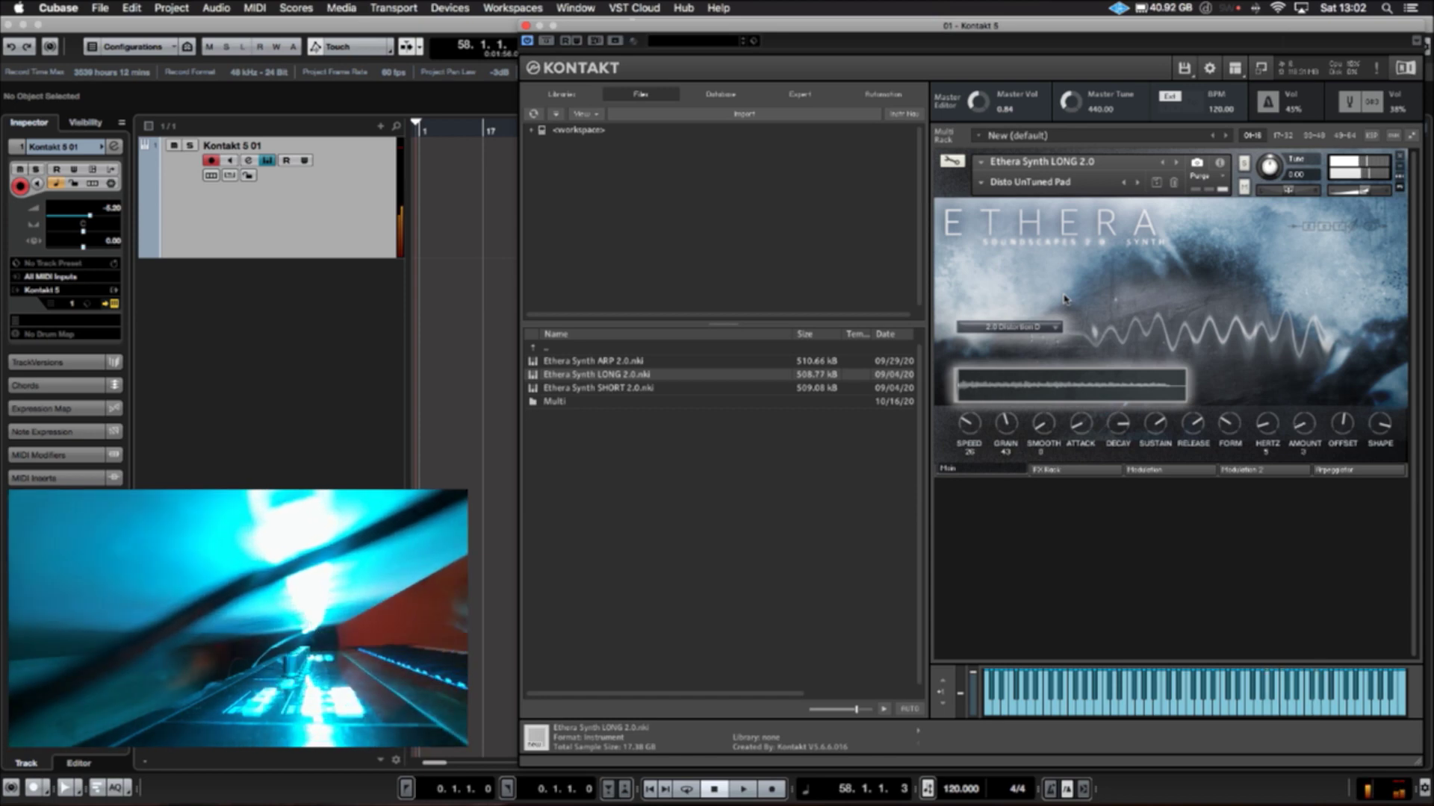
Step: Load the Distorted Blast, Distorted Blast Pad and Distorted Siren Braams snapshots in turn to audition them
{"action": "left_click", "coordinate": [1030, 182]}
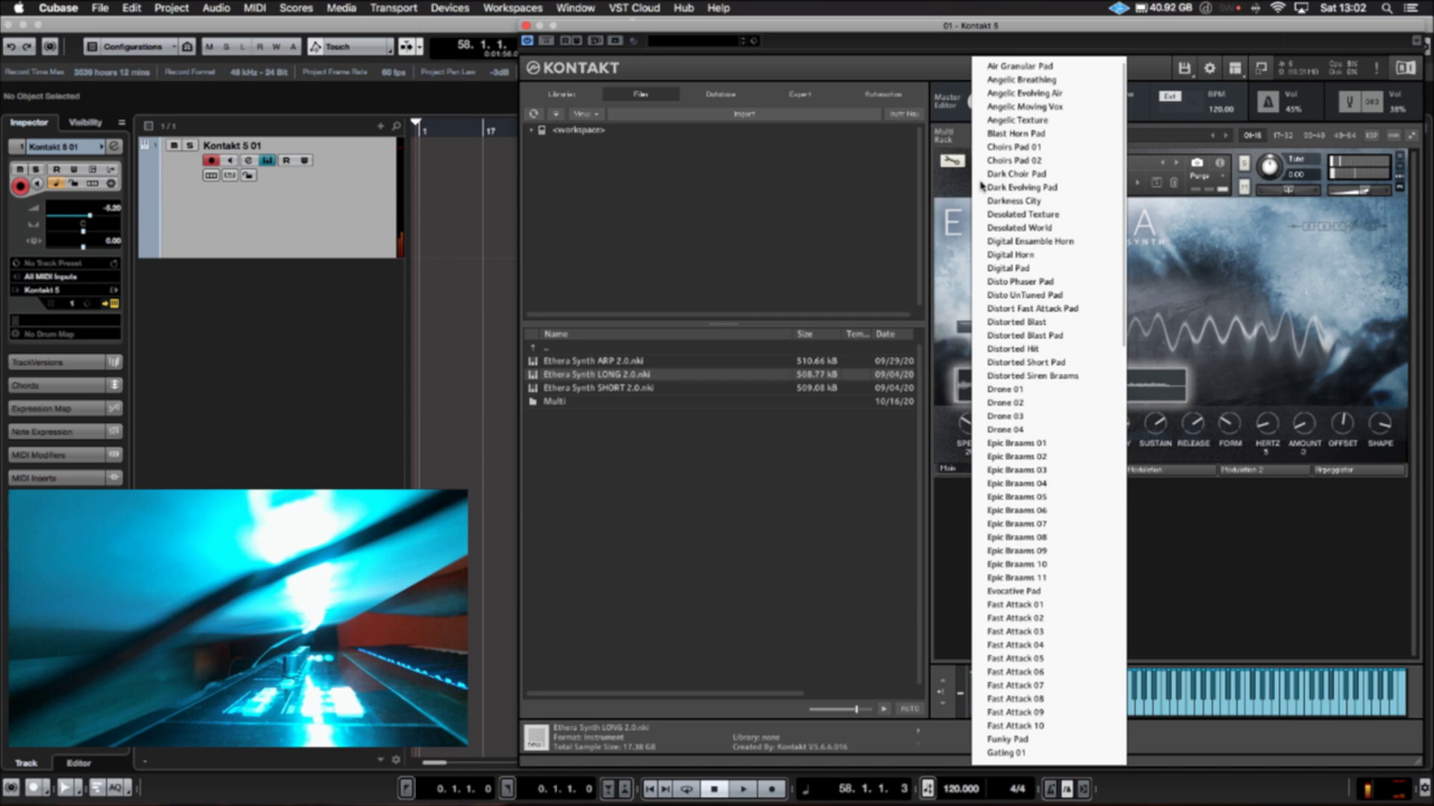
{"action": "left_click", "coordinate": [1091, 313]}
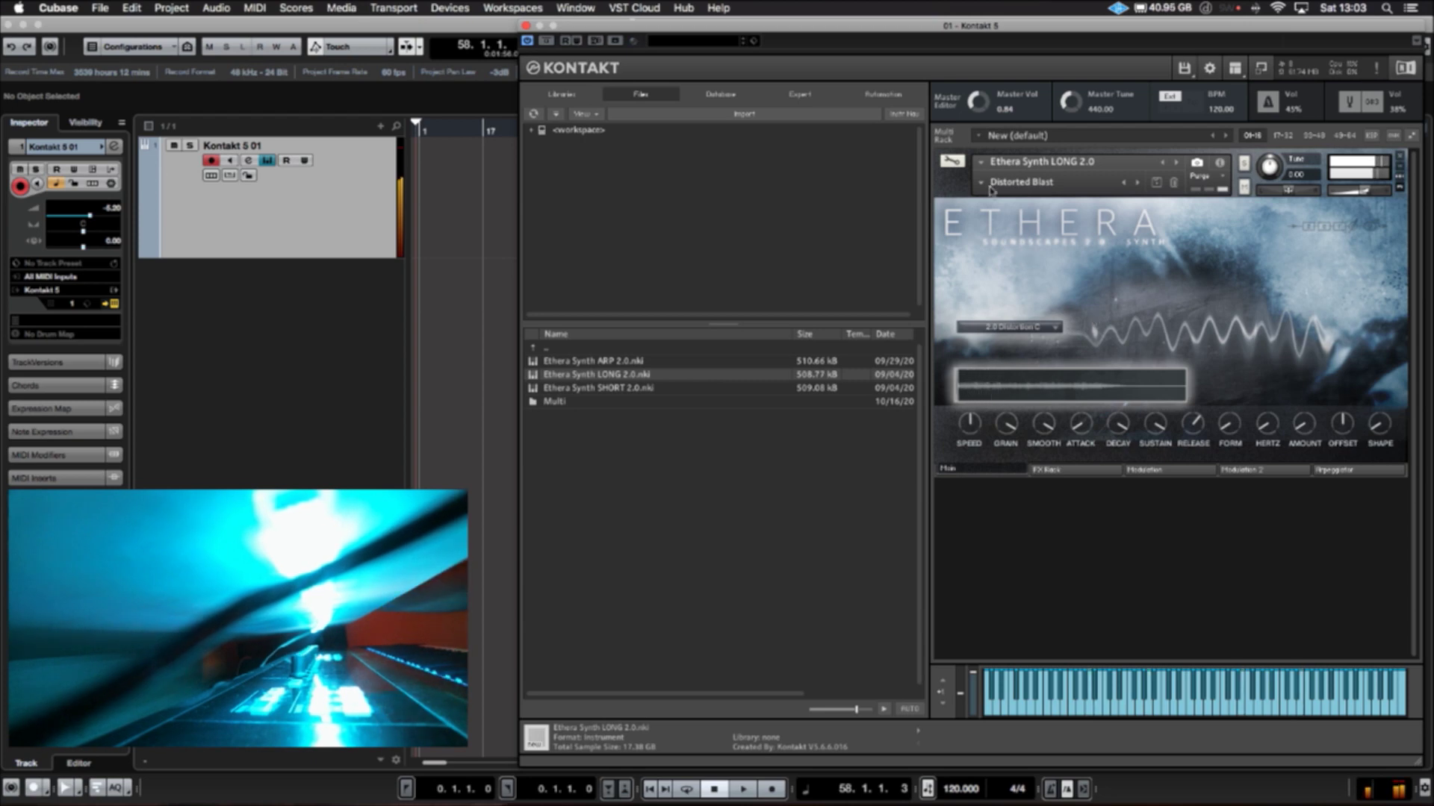
{"action": "left_click", "coordinate": [1023, 327]}
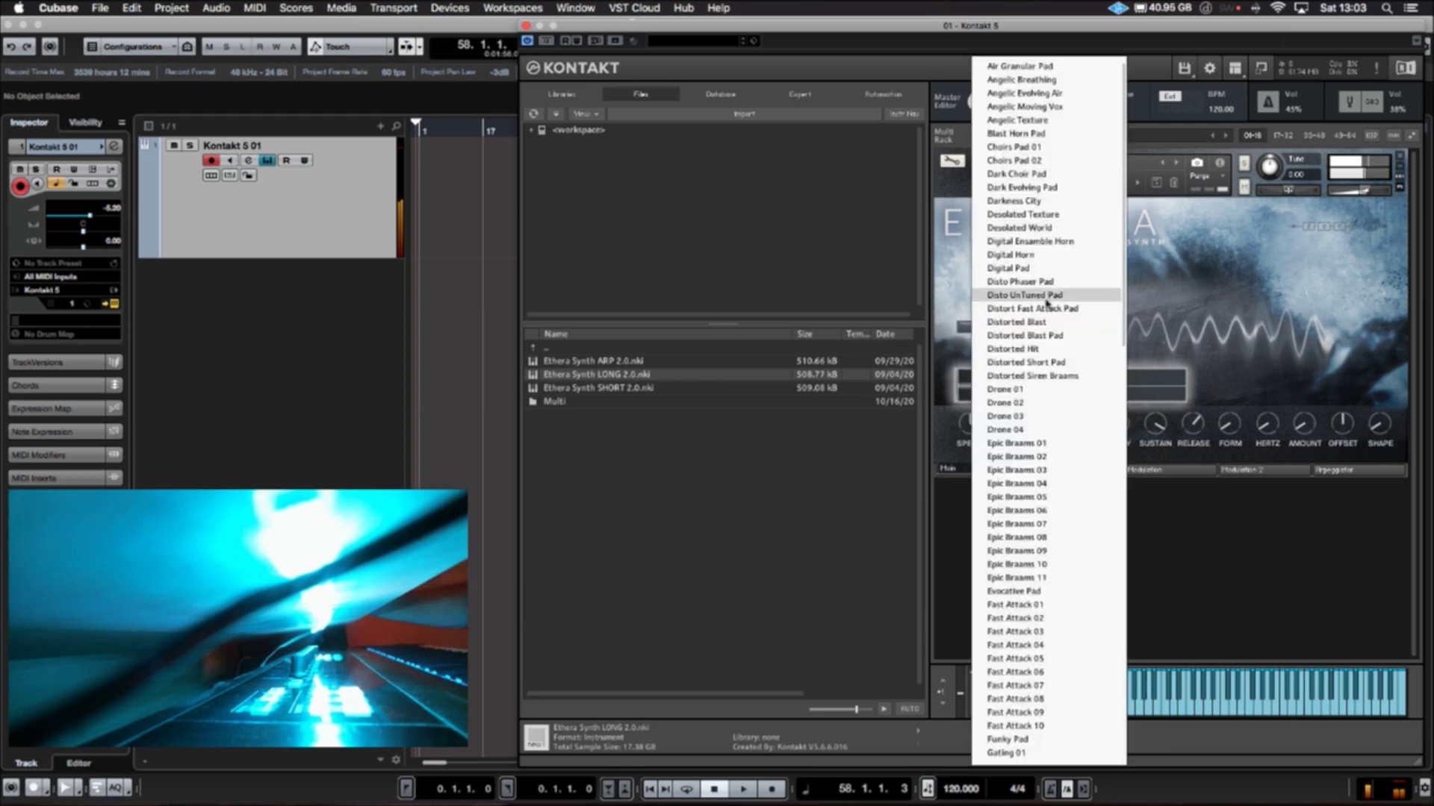
{"action": "left_click", "coordinate": [1064, 336]}
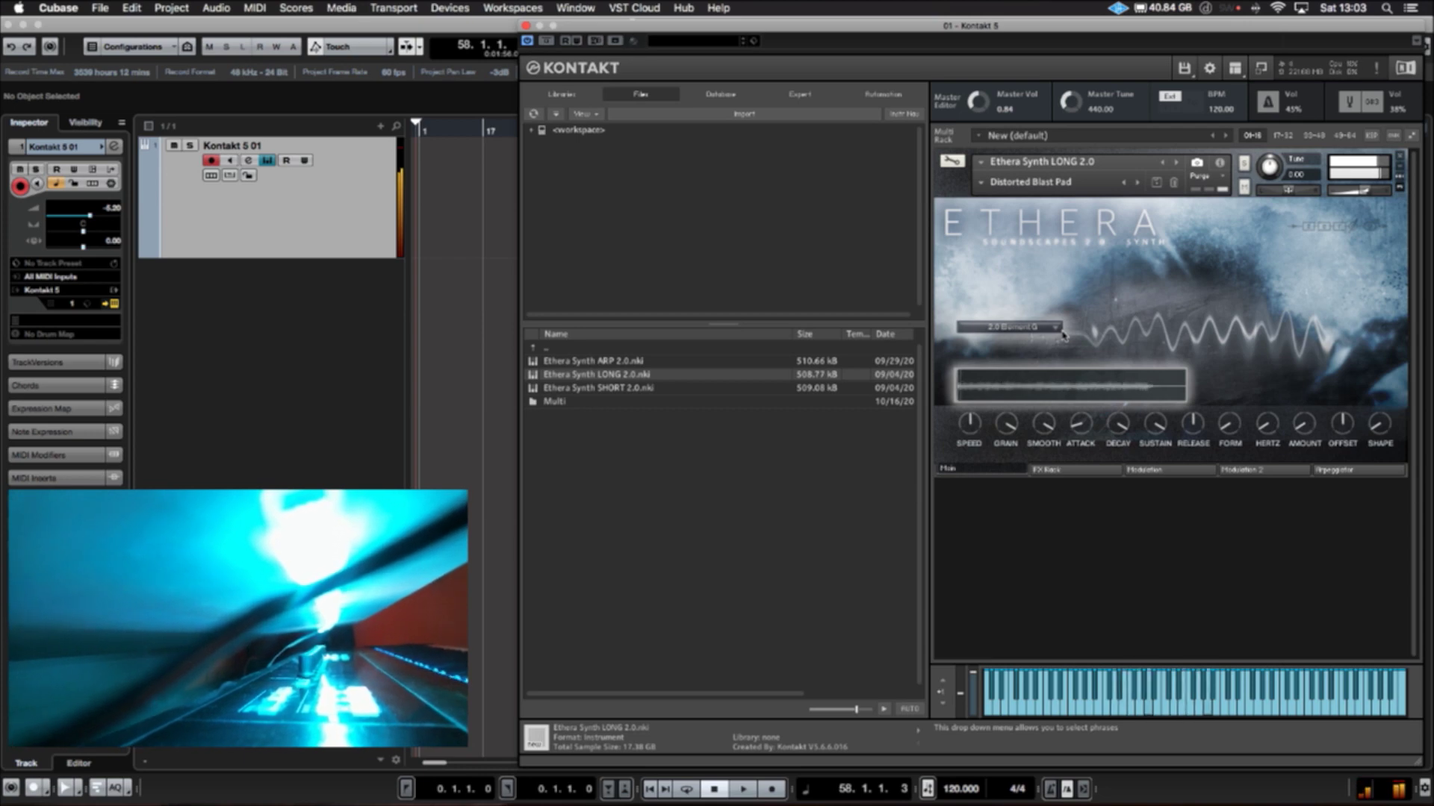
{"action": "left_click", "coordinate": [1059, 329]}
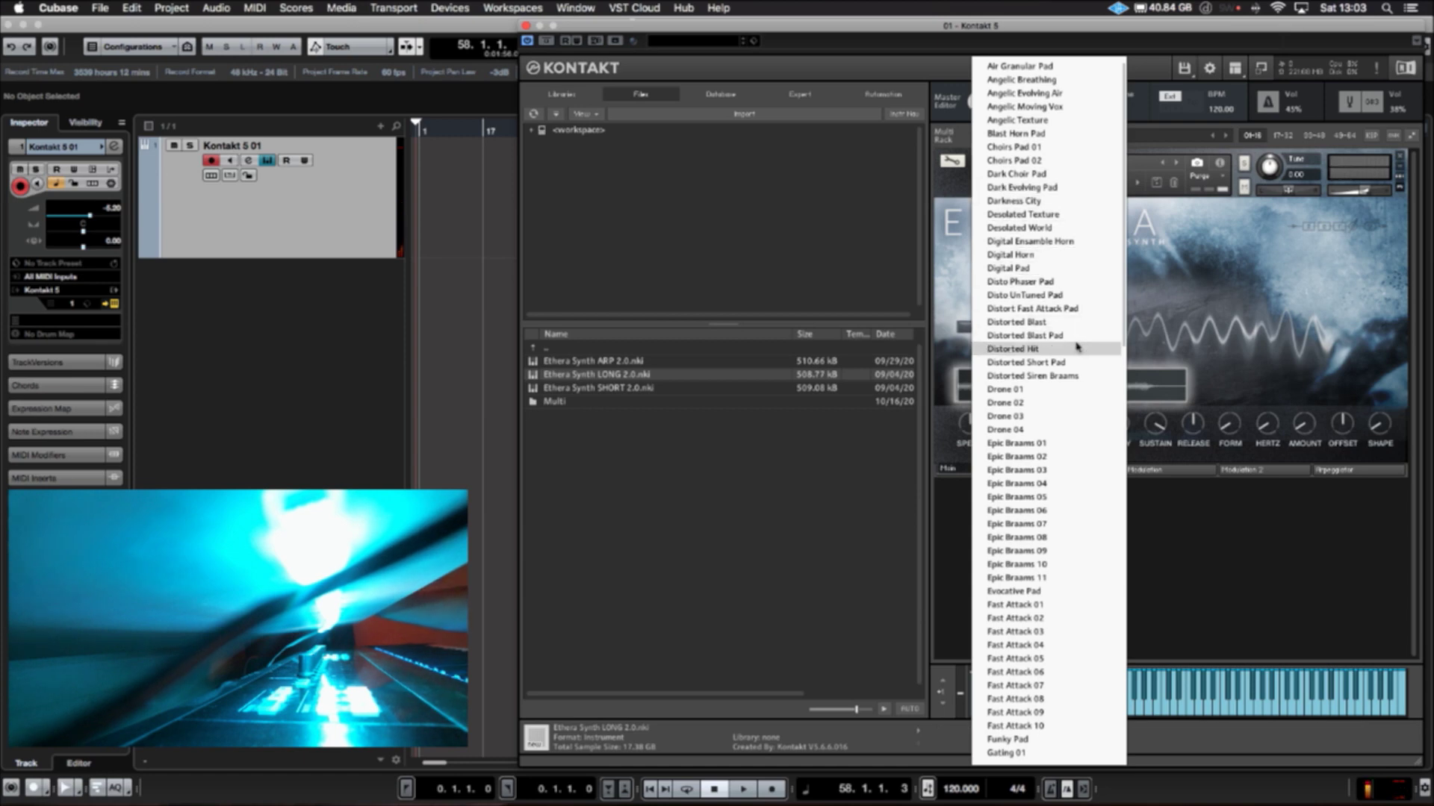
{"action": "left_click", "coordinate": [1075, 375]}
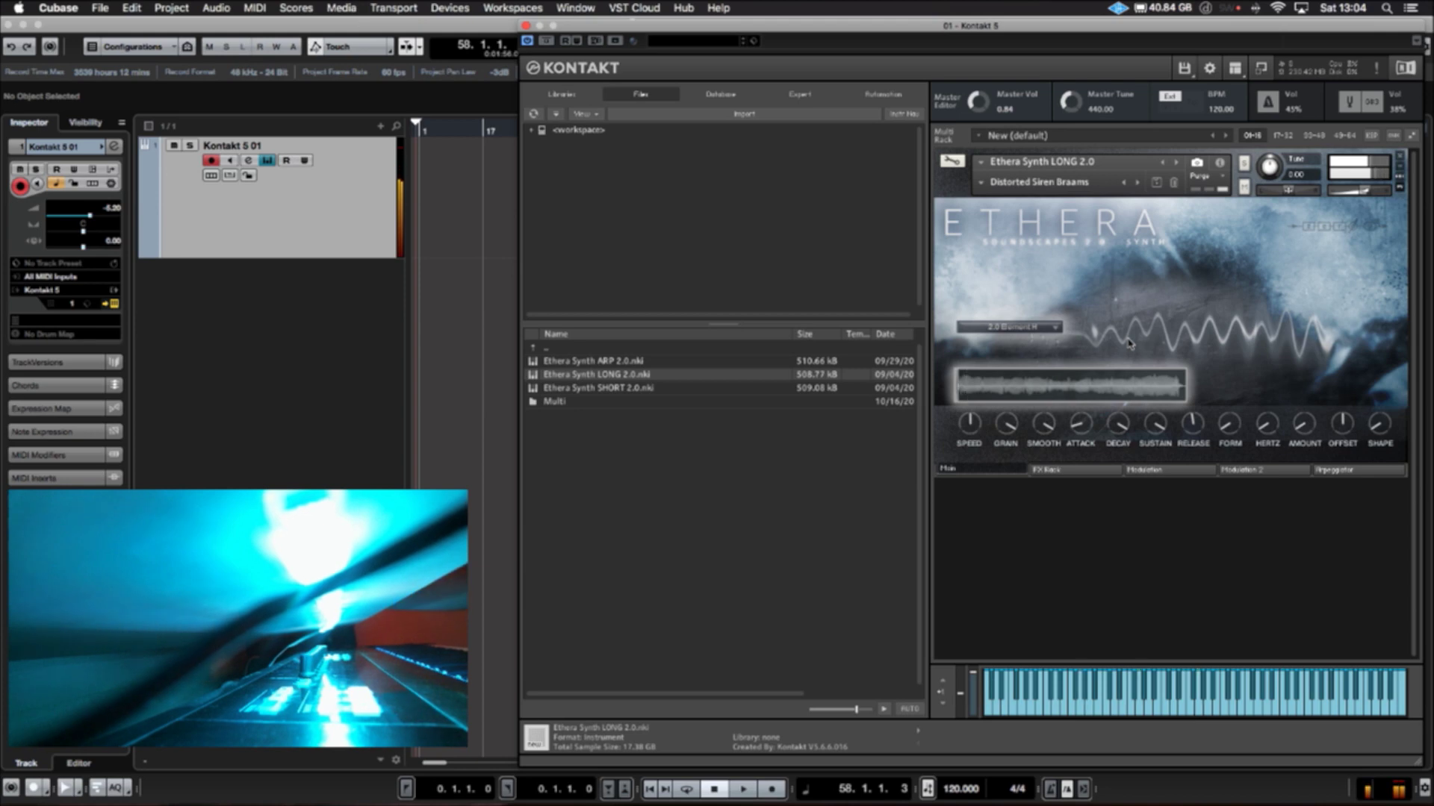
Step: Load the Drone 01 snapshot to audition it, followed by the Epic Braams 01 snapshot
{"action": "left_click", "coordinate": [1047, 324]}
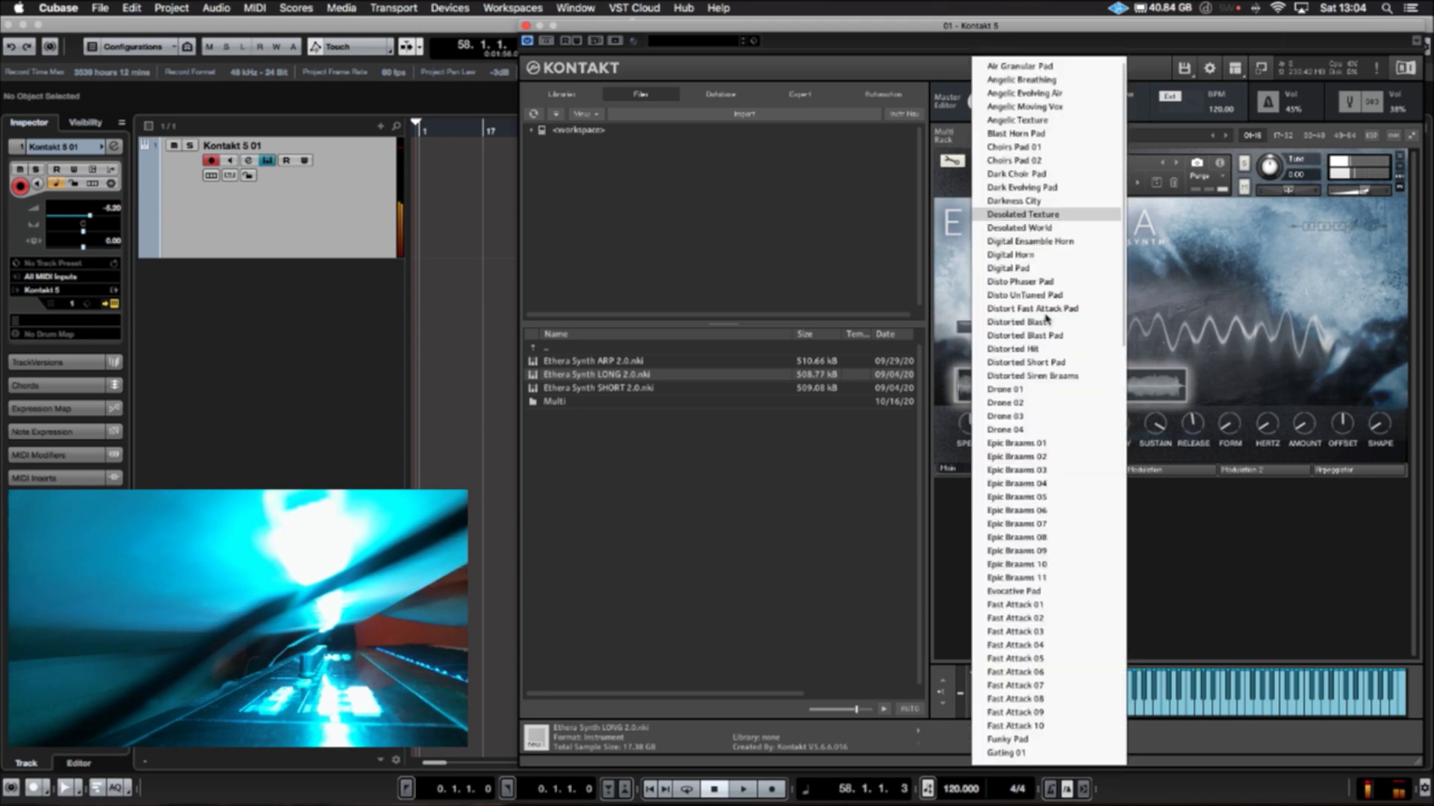
{"action": "left_click", "coordinate": [1073, 391]}
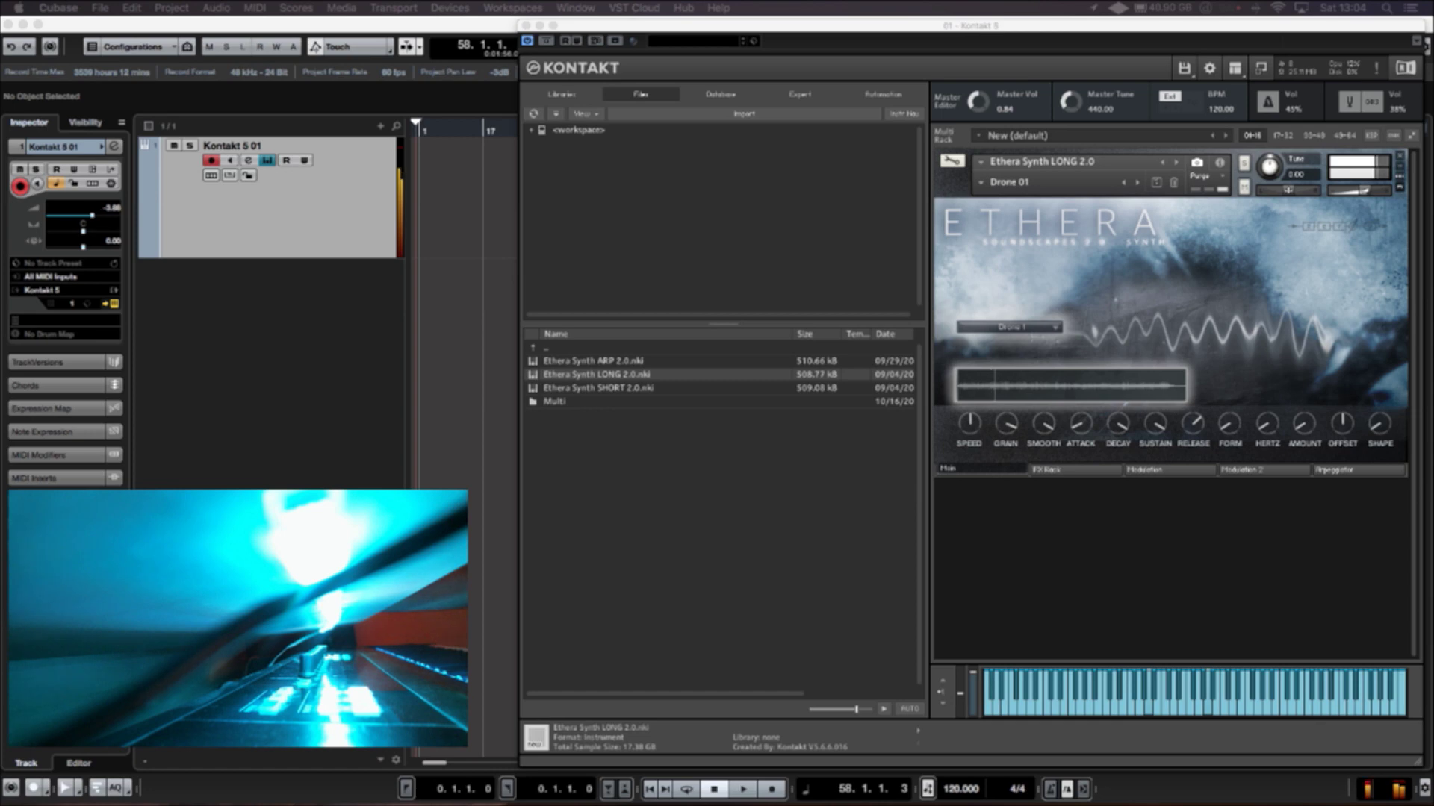
{"action": "left_click", "coordinate": [981, 184]}
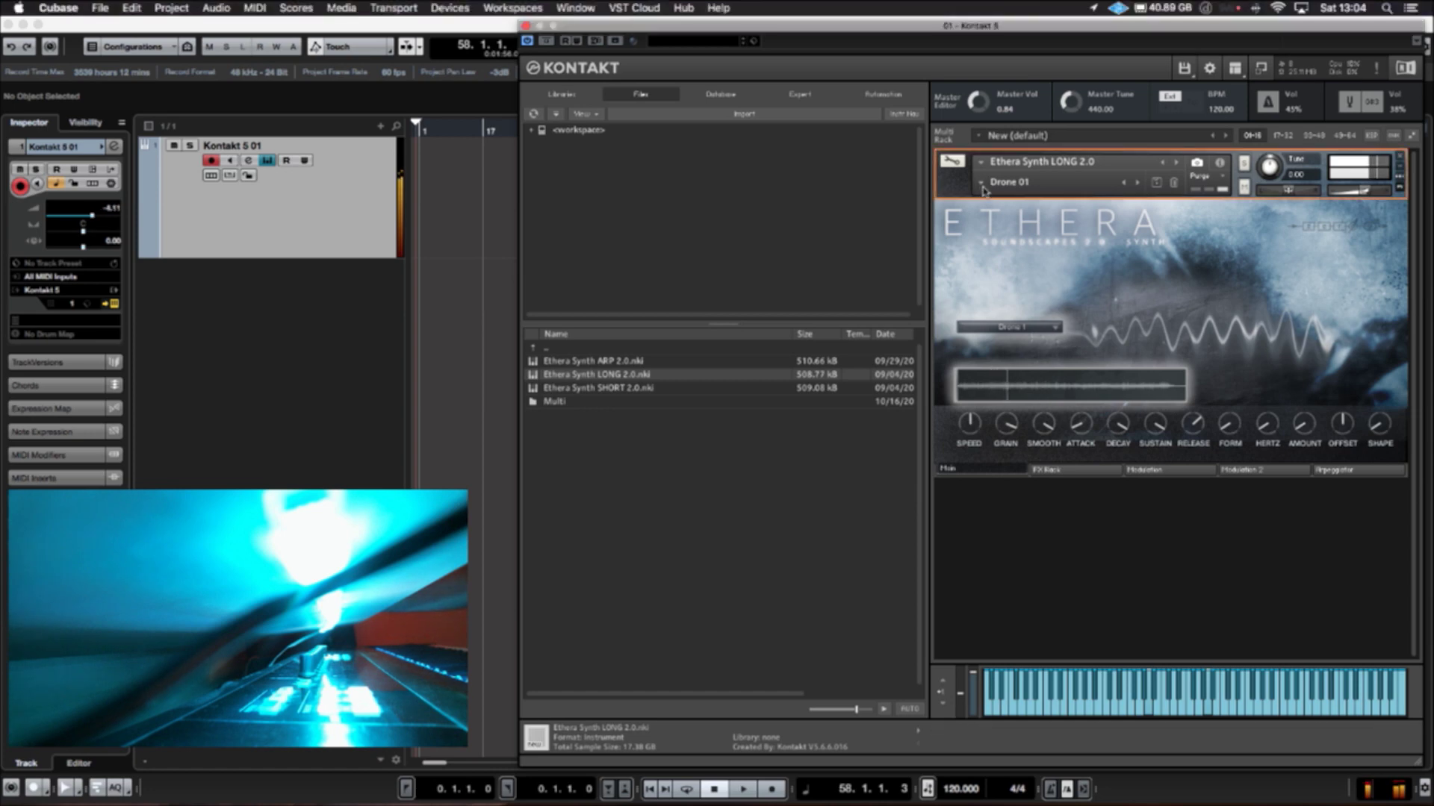
{"action": "left_click", "coordinate": [981, 184]}
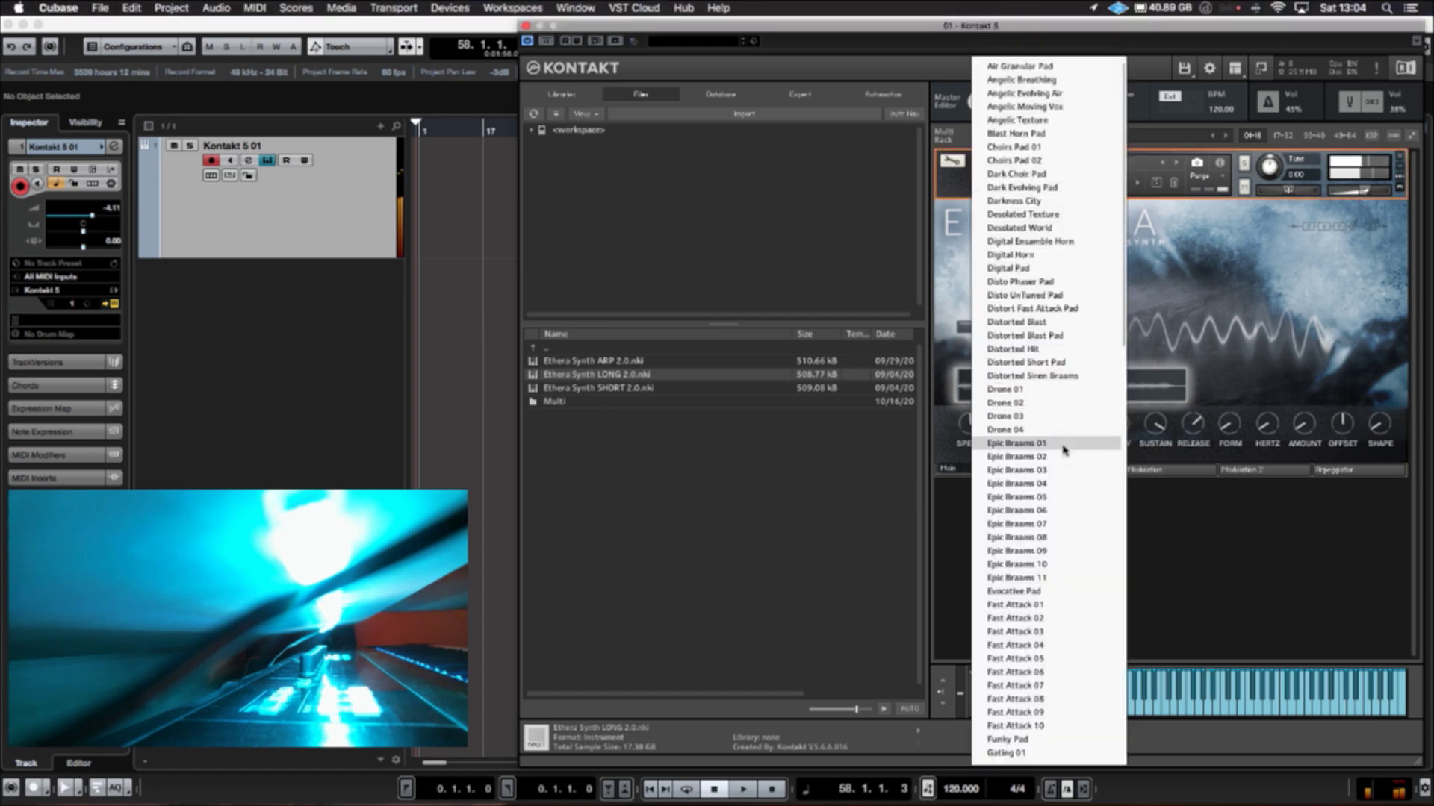
{"action": "left_click", "coordinate": [1064, 446]}
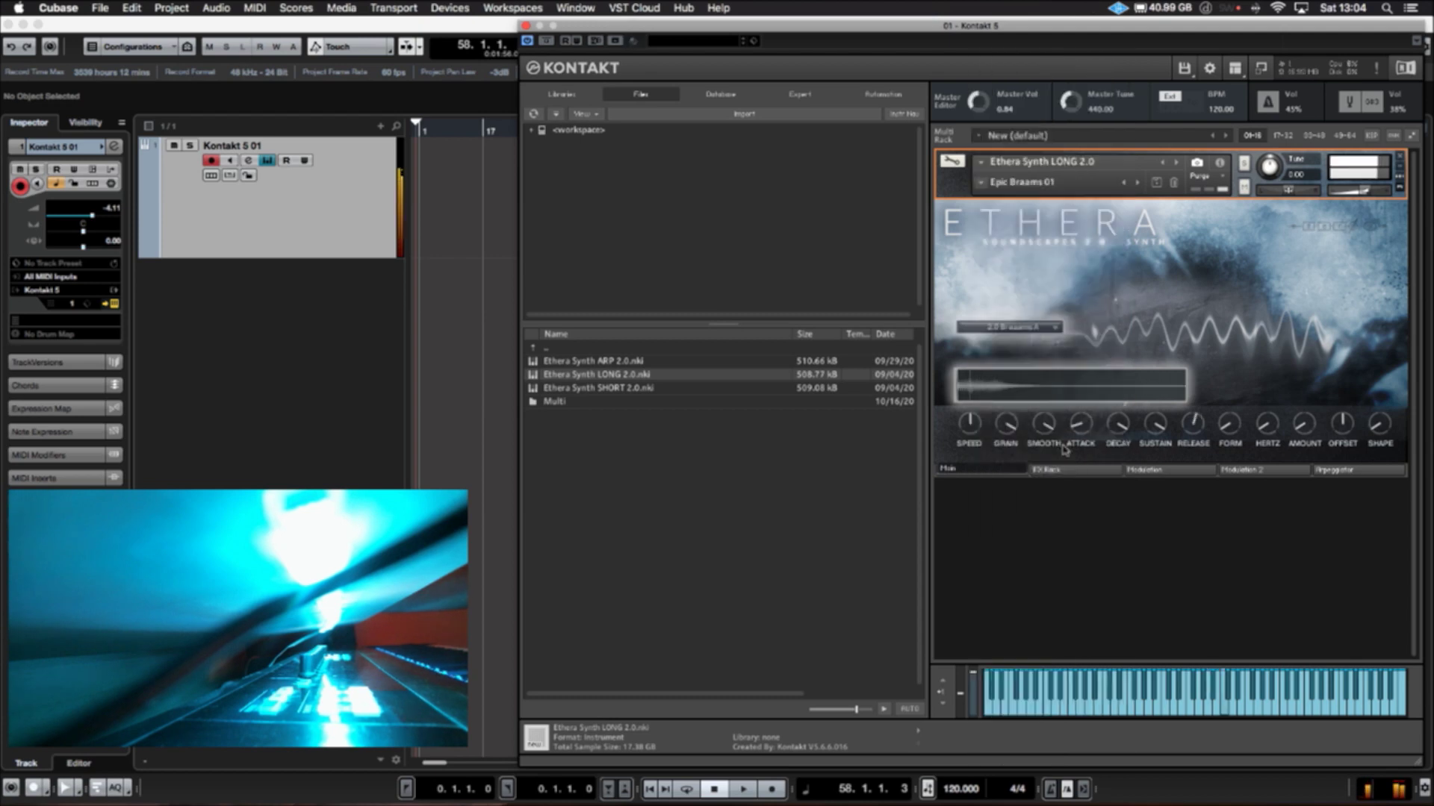
Step: Audition further braam sounds by loading the Epic Braams 02, Epic Braams 04 and Epic Braams 07 snapshots in turn
{"action": "left_click", "coordinate": [981, 183]}
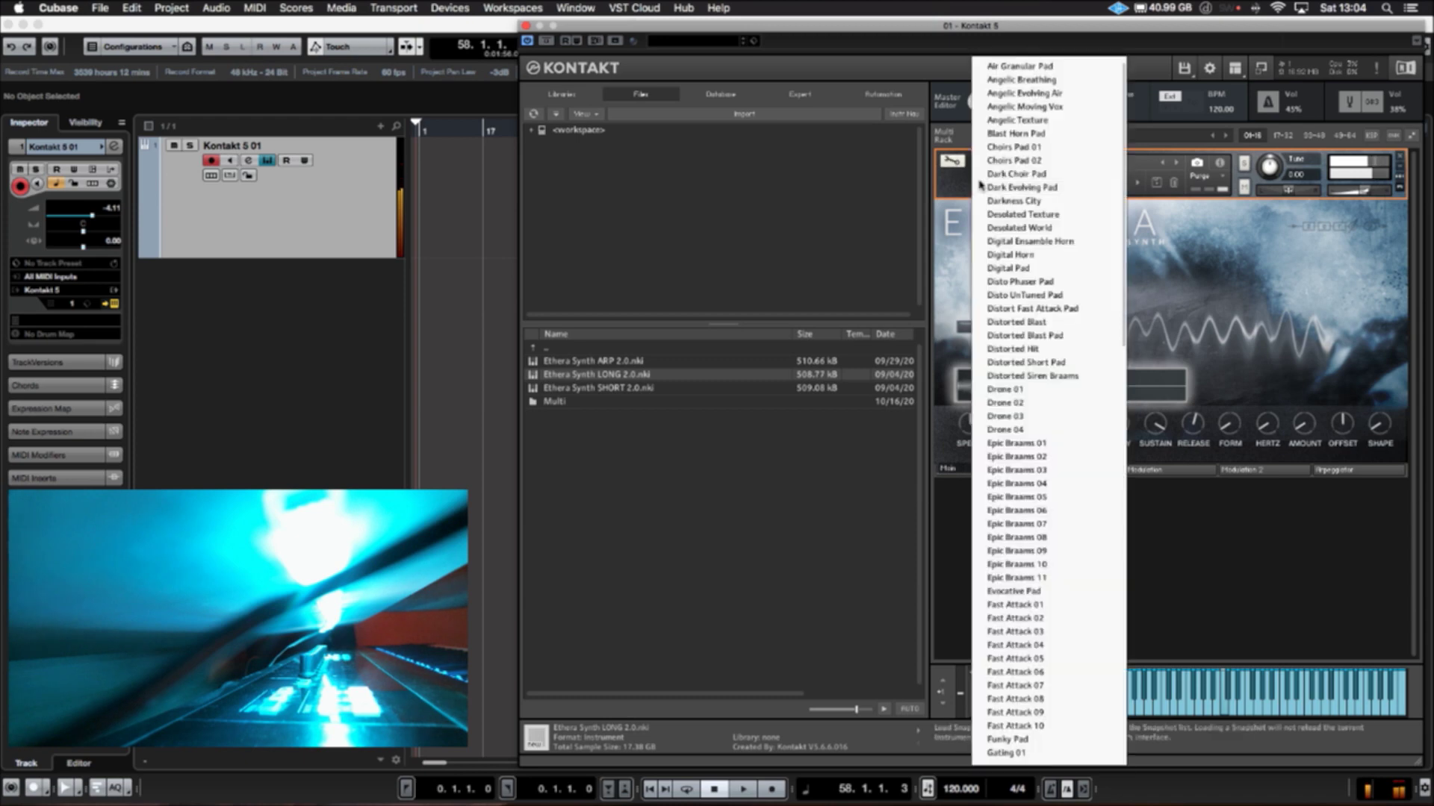
{"action": "left_click", "coordinate": [1045, 455]}
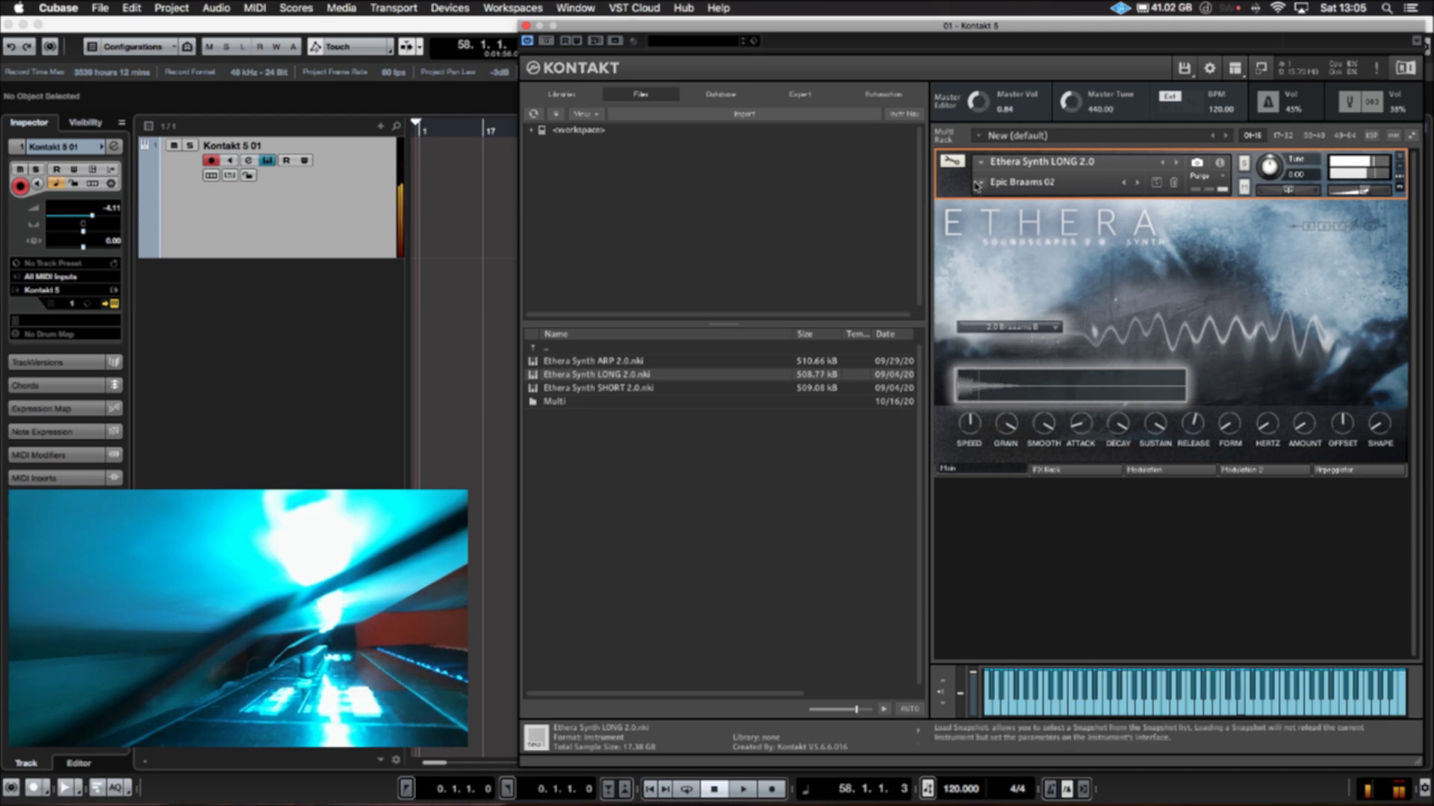
{"action": "left_click", "coordinate": [1040, 328]}
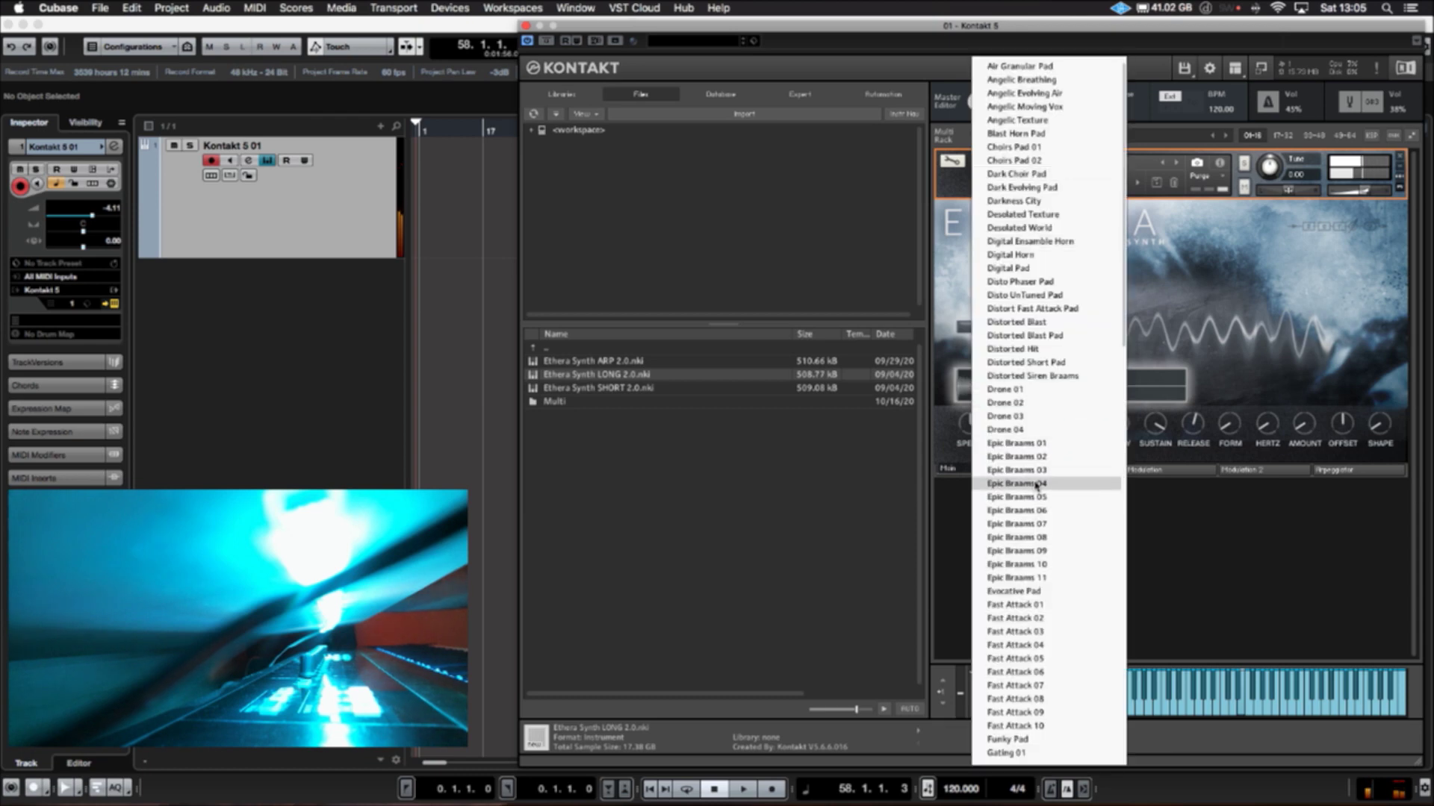
{"action": "left_click", "coordinate": [1037, 484]}
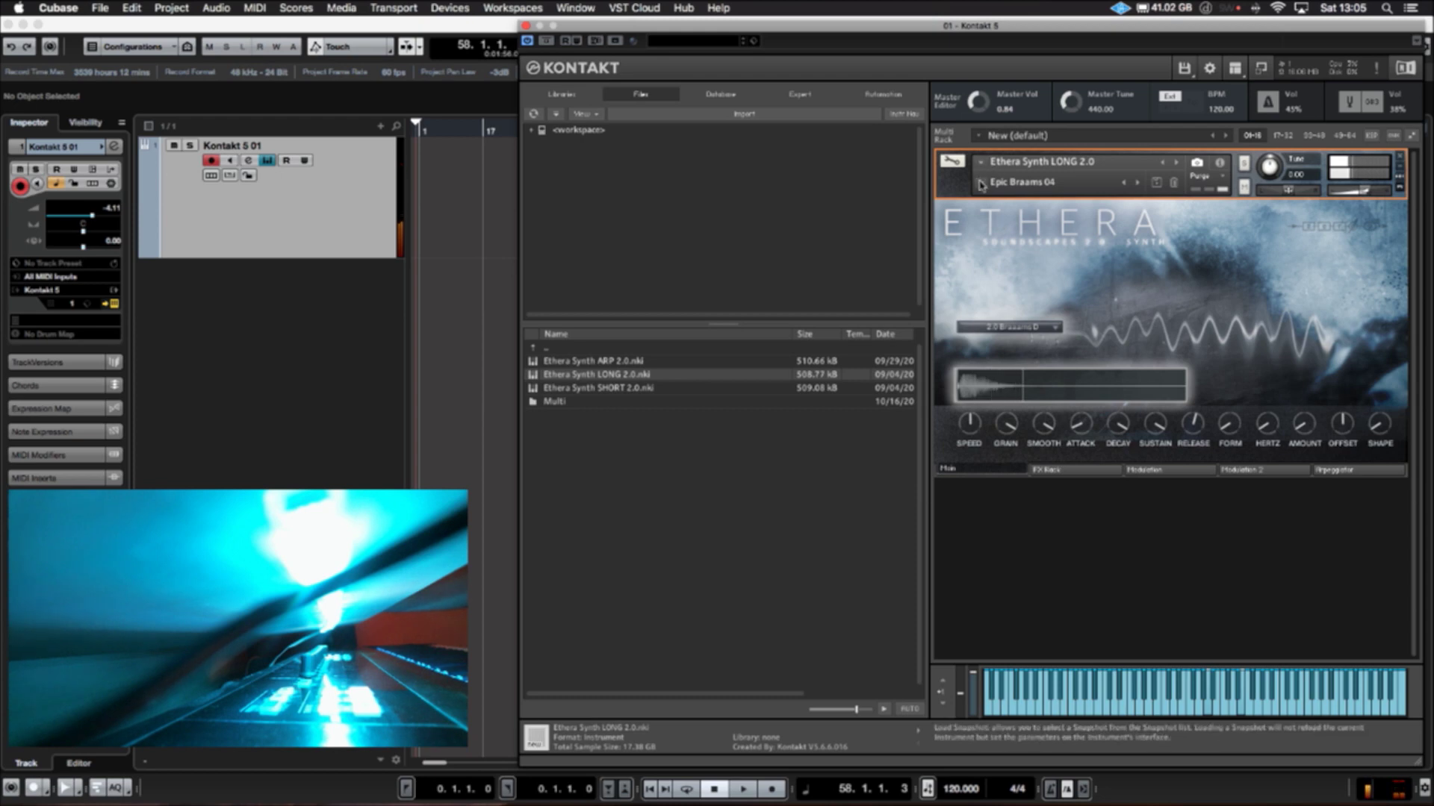
{"action": "left_click", "coordinate": [1016, 327]}
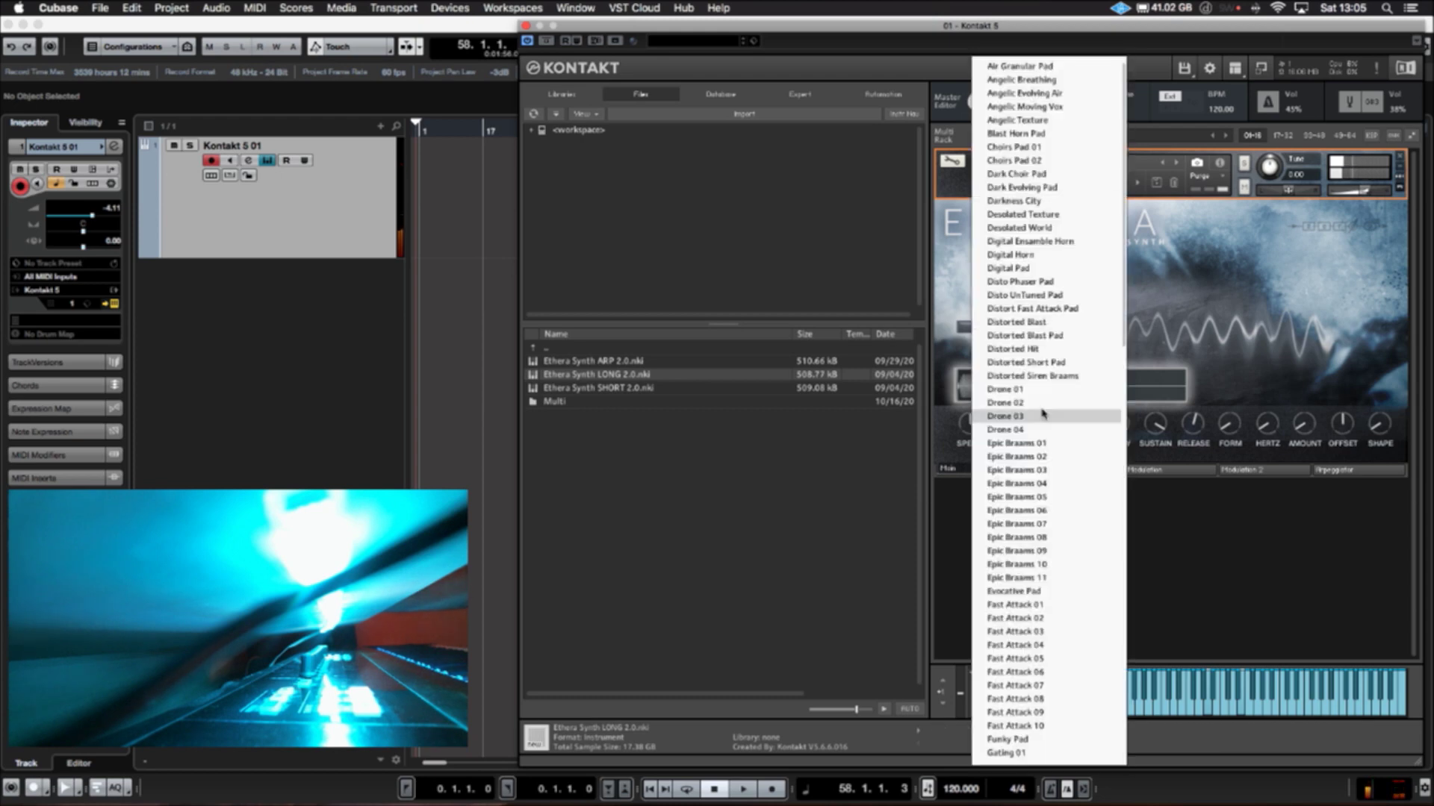
{"action": "left_click", "coordinate": [1047, 533]}
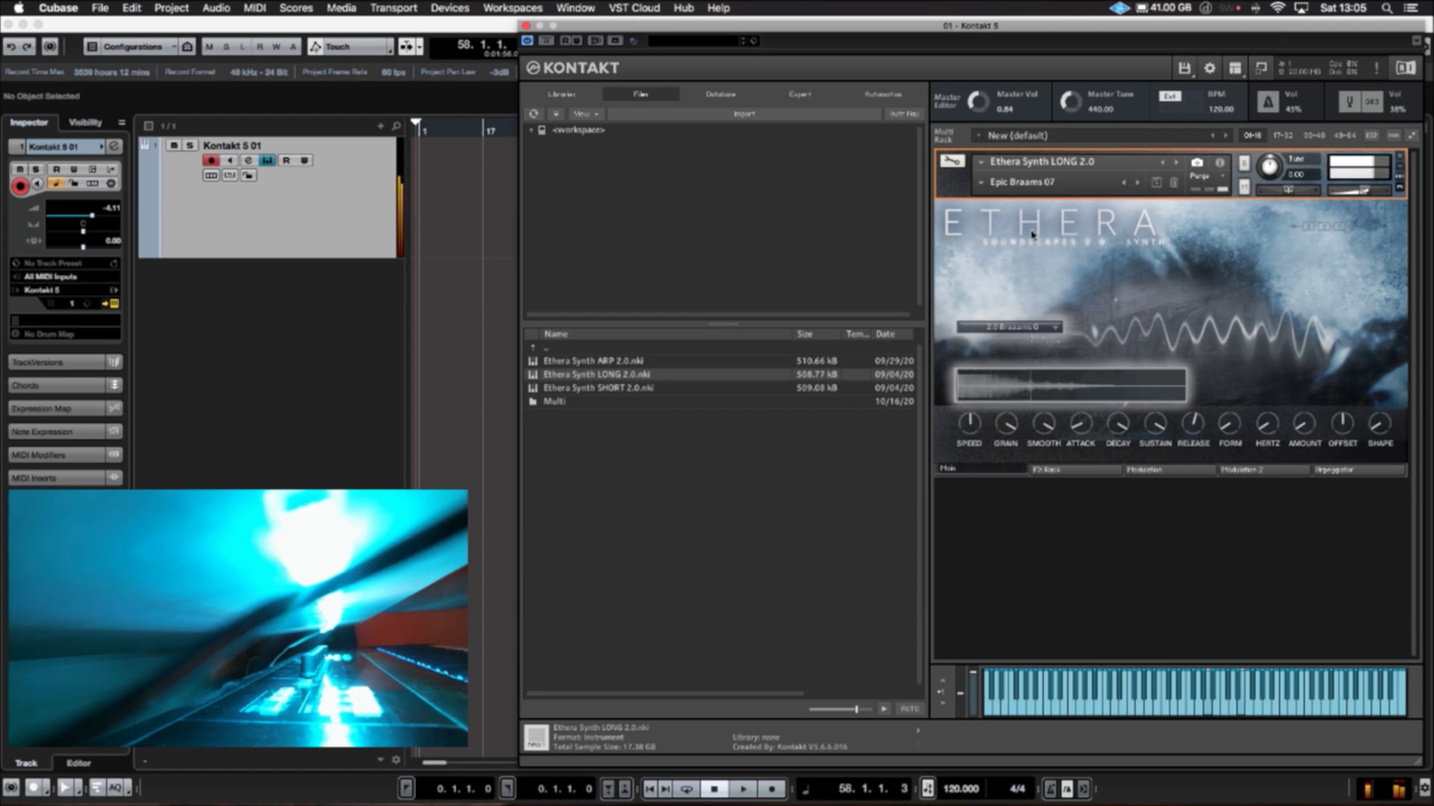
Step: Load the Epic Braams 10 snapshot and the Evocative Pad snapshot one after the other to audition them
{"action": "left_click", "coordinate": [979, 179]}
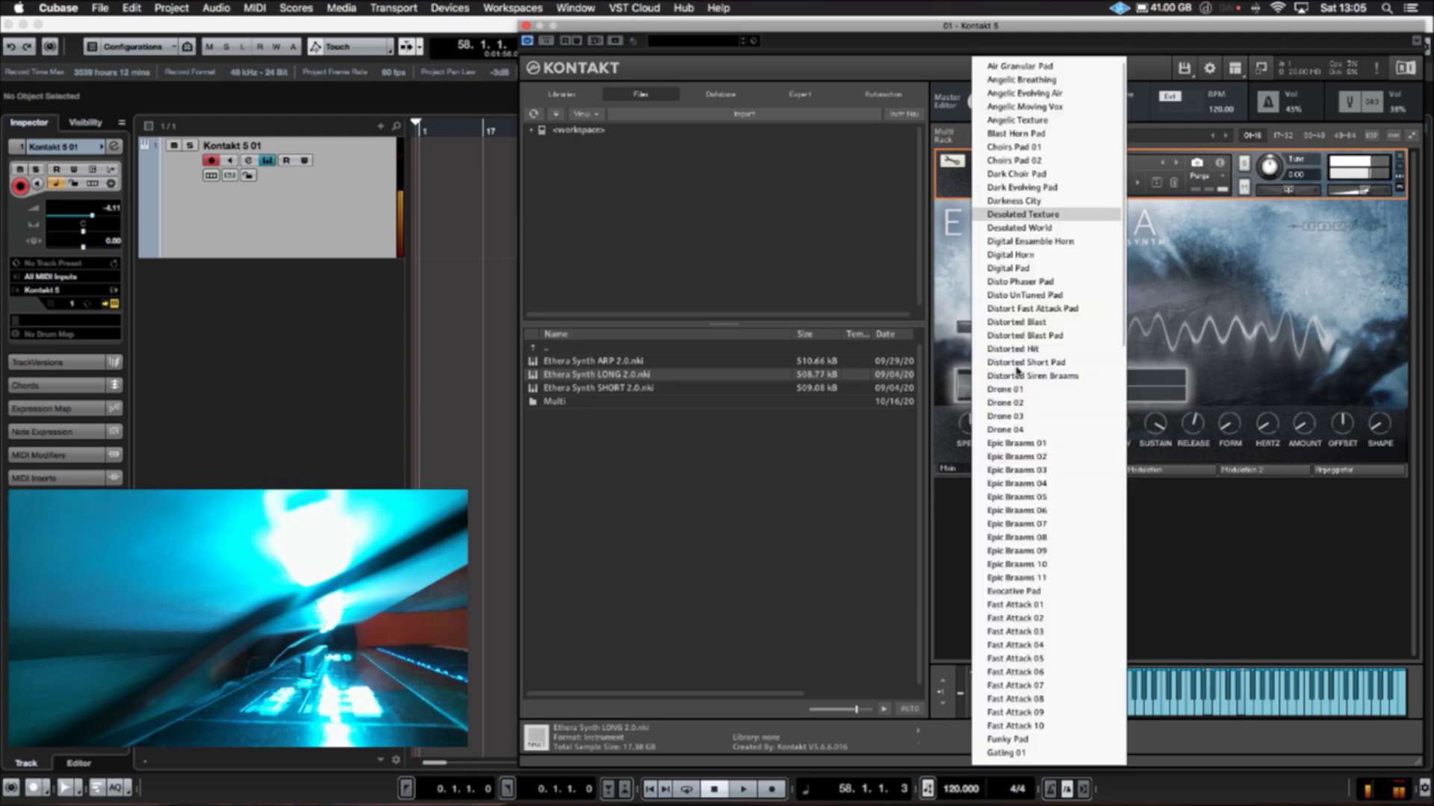
{"action": "left_click", "coordinate": [1078, 560]}
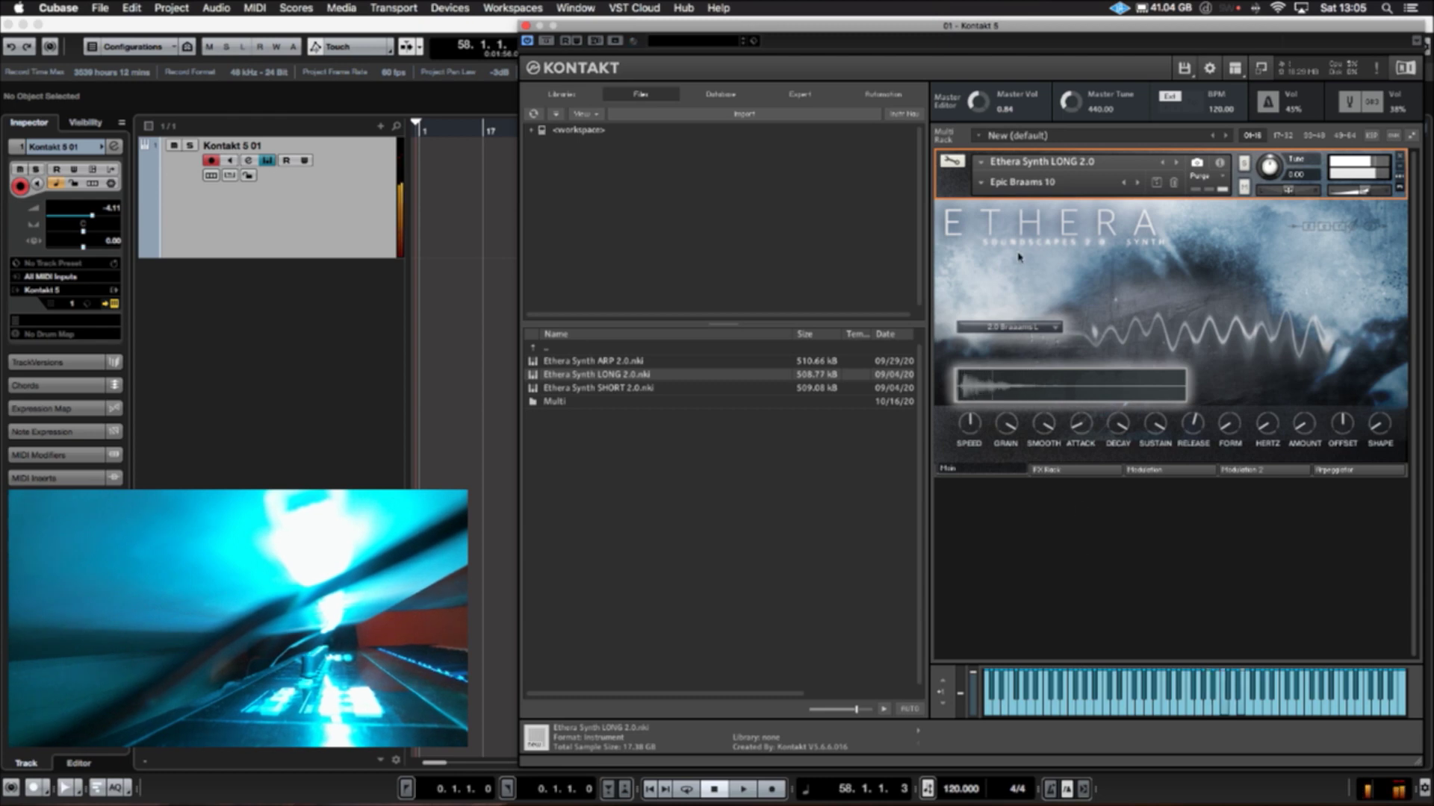
{"action": "left_click", "coordinate": [984, 182]}
{"action": "scroll", "coordinate": [1072, 556], "scroll_direction": "down", "scroll_amount": 1}
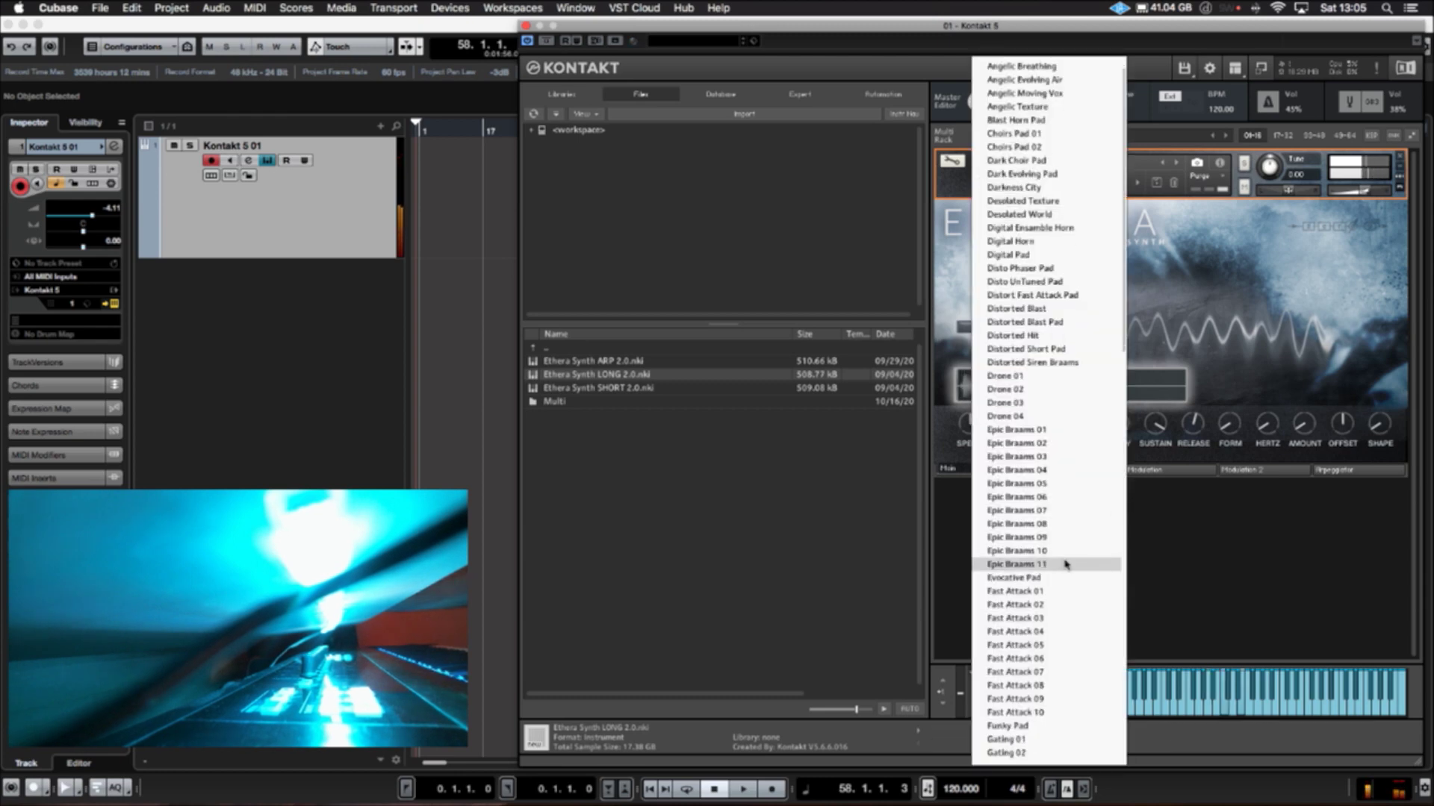
{"action": "key", "text": "Return"}
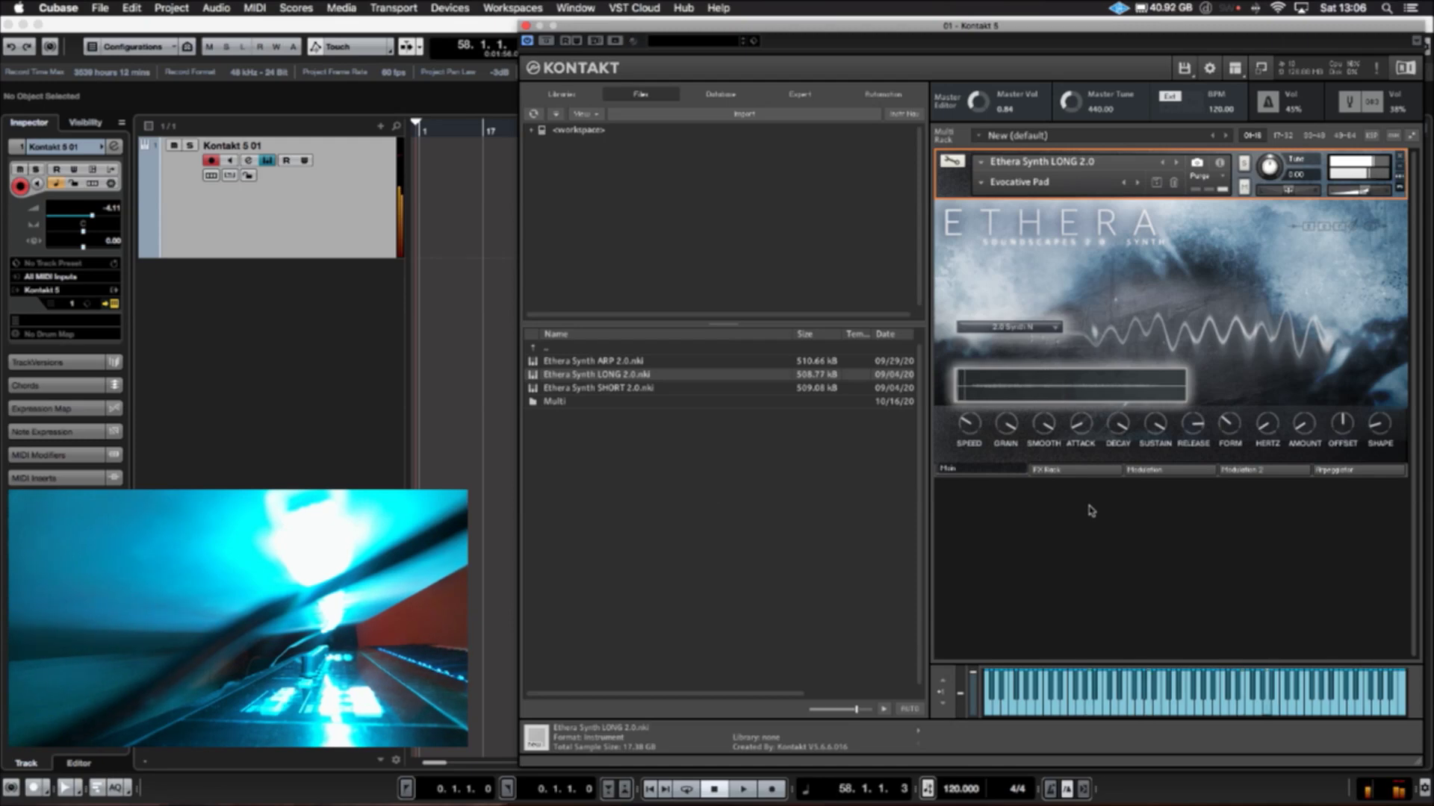
Step: Audition the fast attack sounds by loading the Fast Attack 01 and Fast Attack 06 snapshots in turn
{"action": "left_click", "coordinate": [979, 185]}
{"action": "scroll", "coordinate": [1082, 470], "scroll_direction": "down", "scroll_amount": 5}
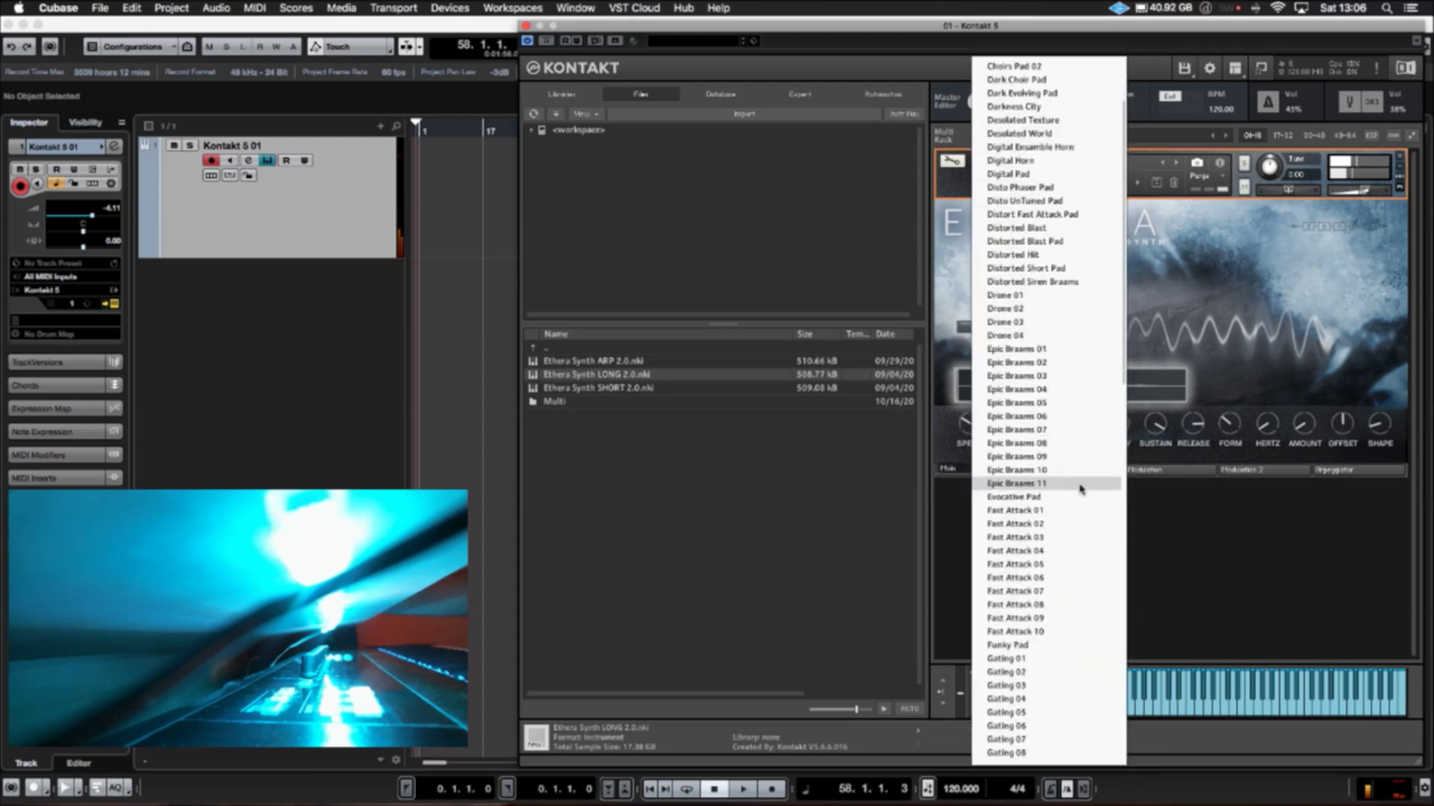
{"action": "scroll", "coordinate": [1080, 489], "scroll_direction": "down", "scroll_amount": 3}
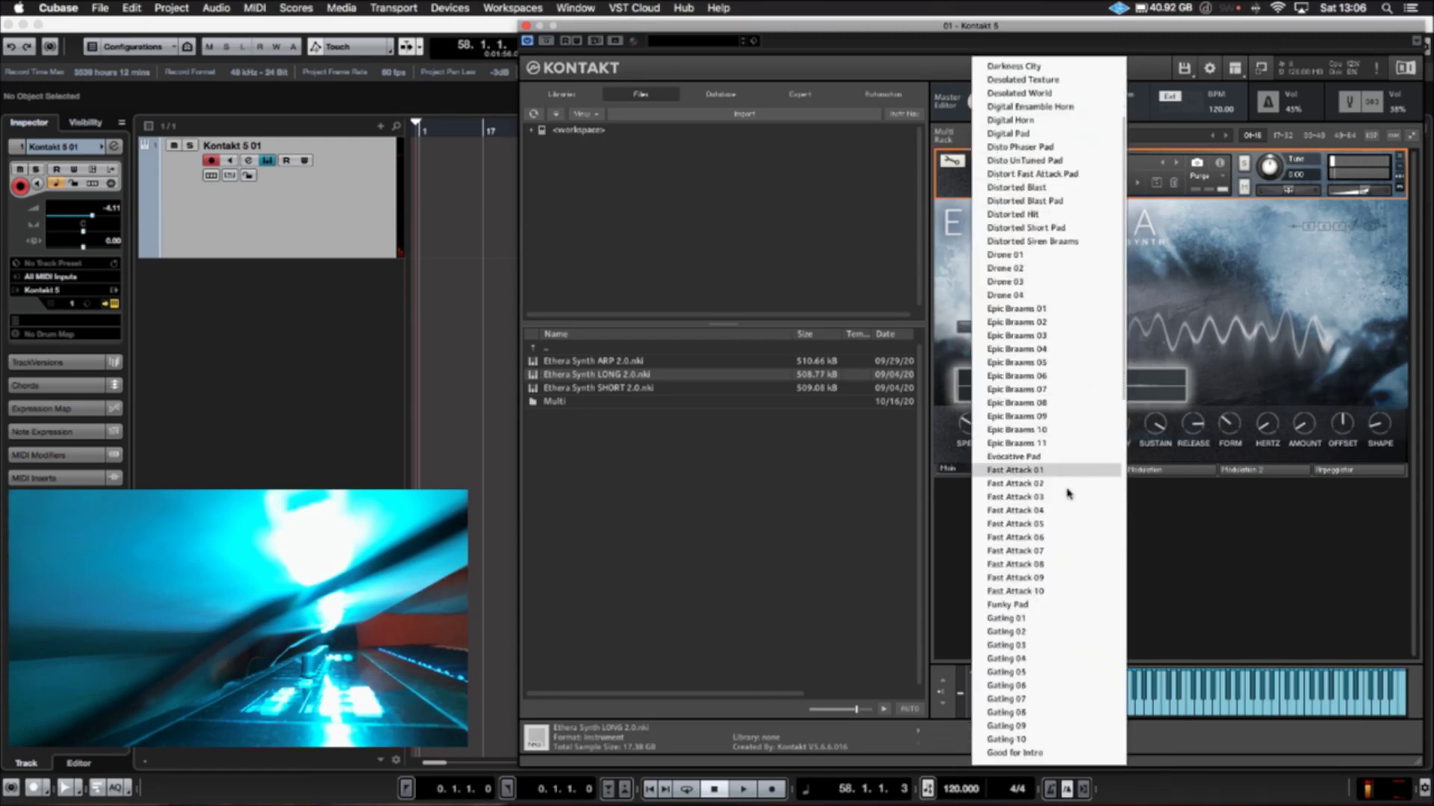
{"action": "key", "text": "Return"}
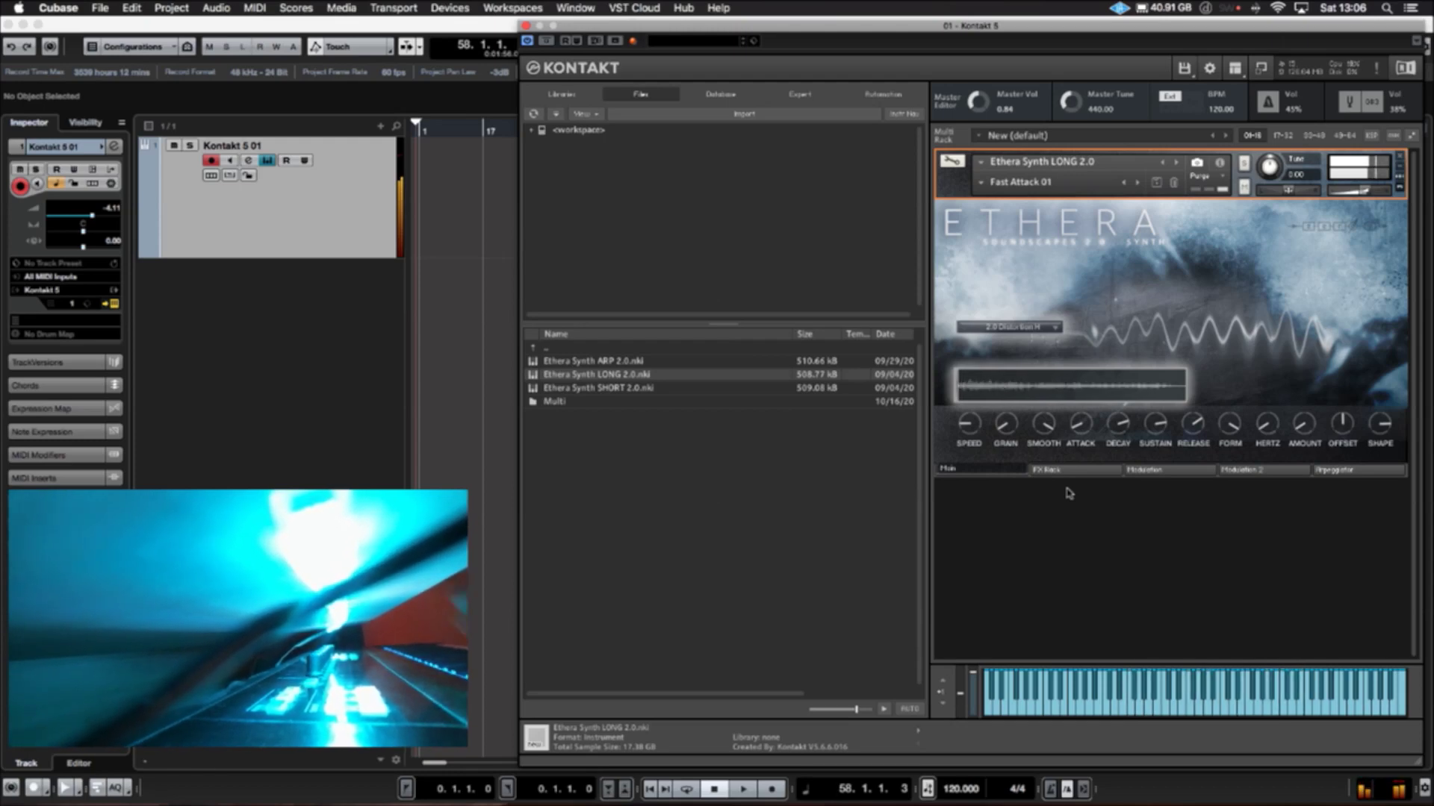
{"action": "left_click", "coordinate": [984, 190]}
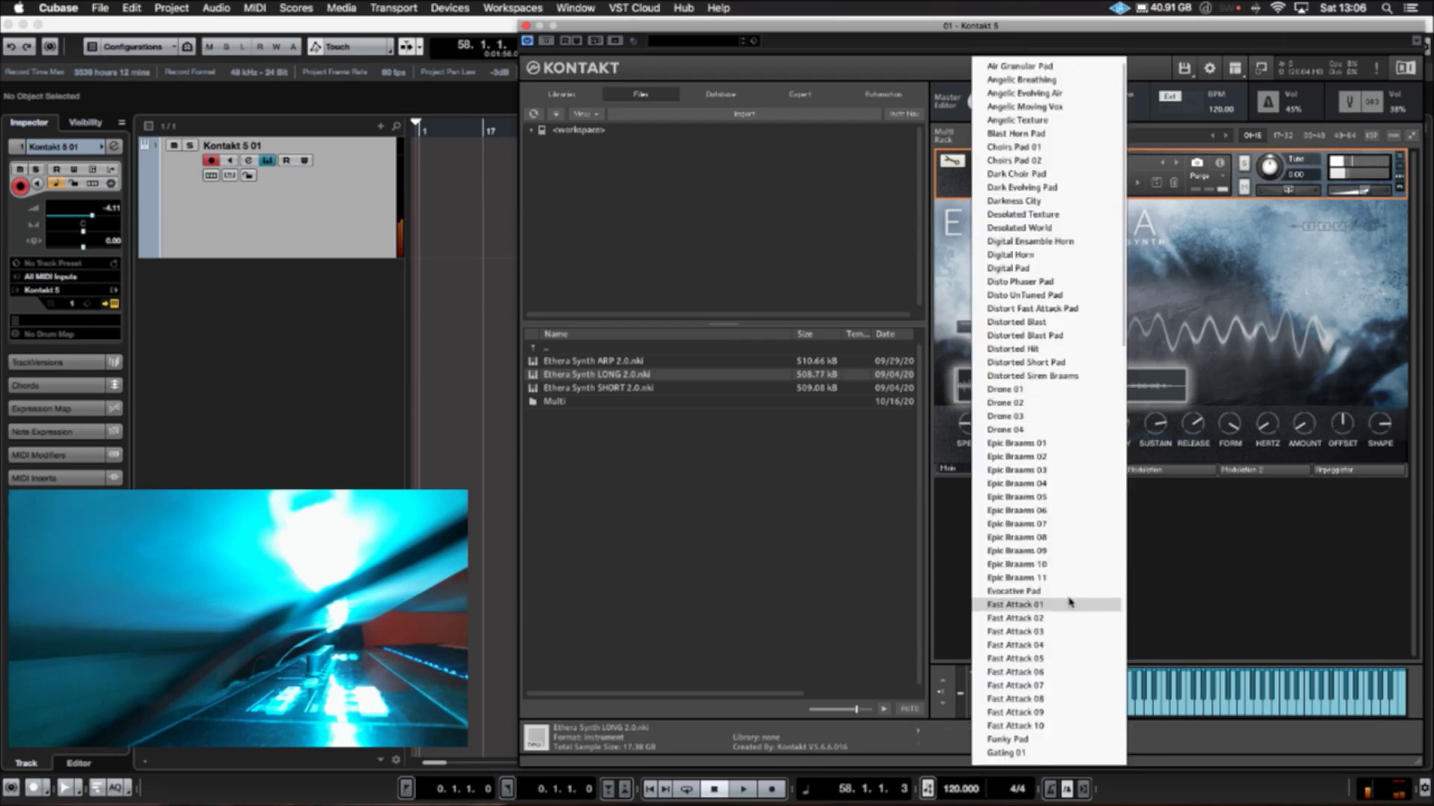
{"action": "scroll", "coordinate": [1068, 602], "scroll_direction": "down", "scroll_amount": 1}
{"action": "left_click", "coordinate": [1067, 644]}
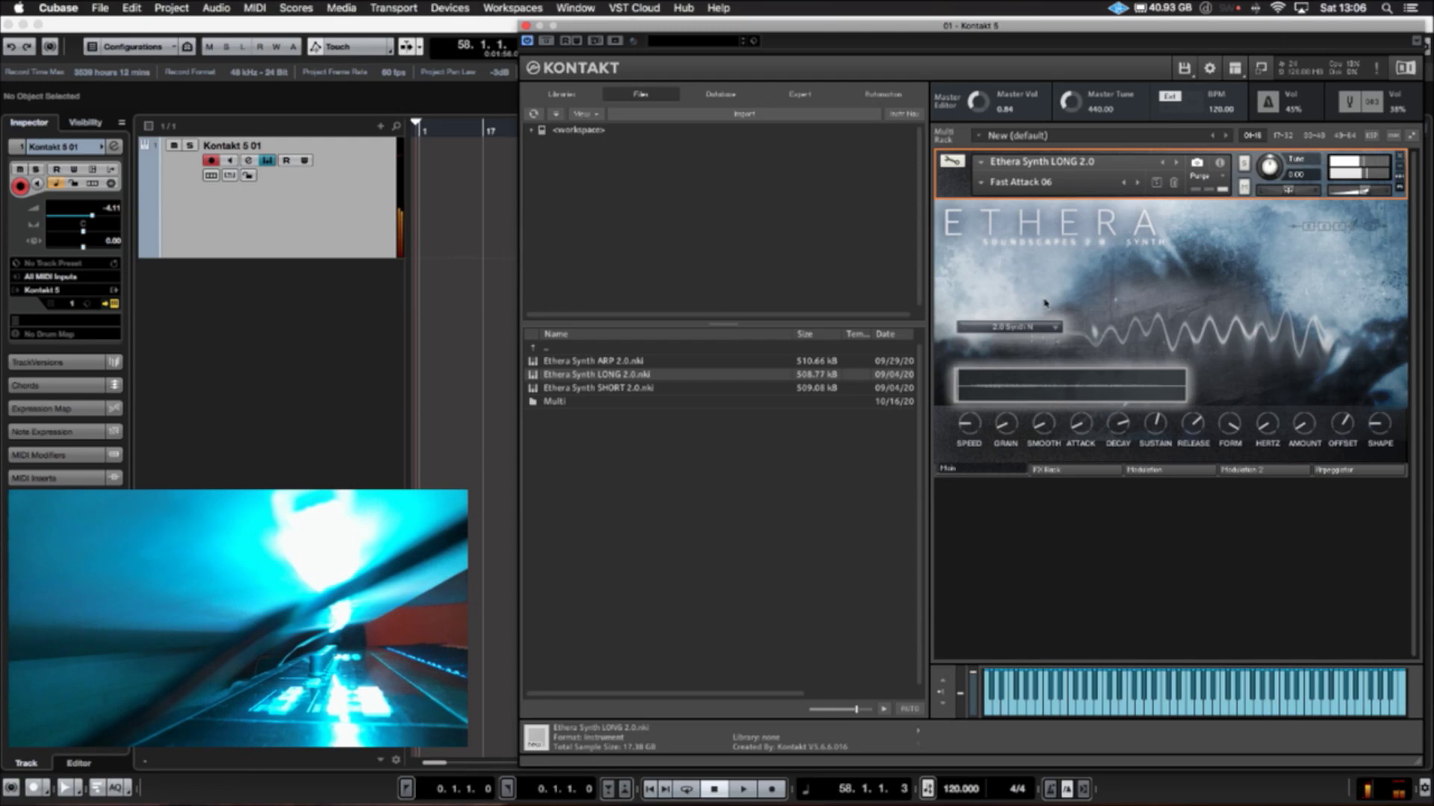
Step: Load the Gating 07 snapshot to audition a gated sound
{"action": "left_click", "coordinate": [982, 183]}
{"action": "scroll", "coordinate": [1046, 419], "scroll_direction": "down", "scroll_amount": 3}
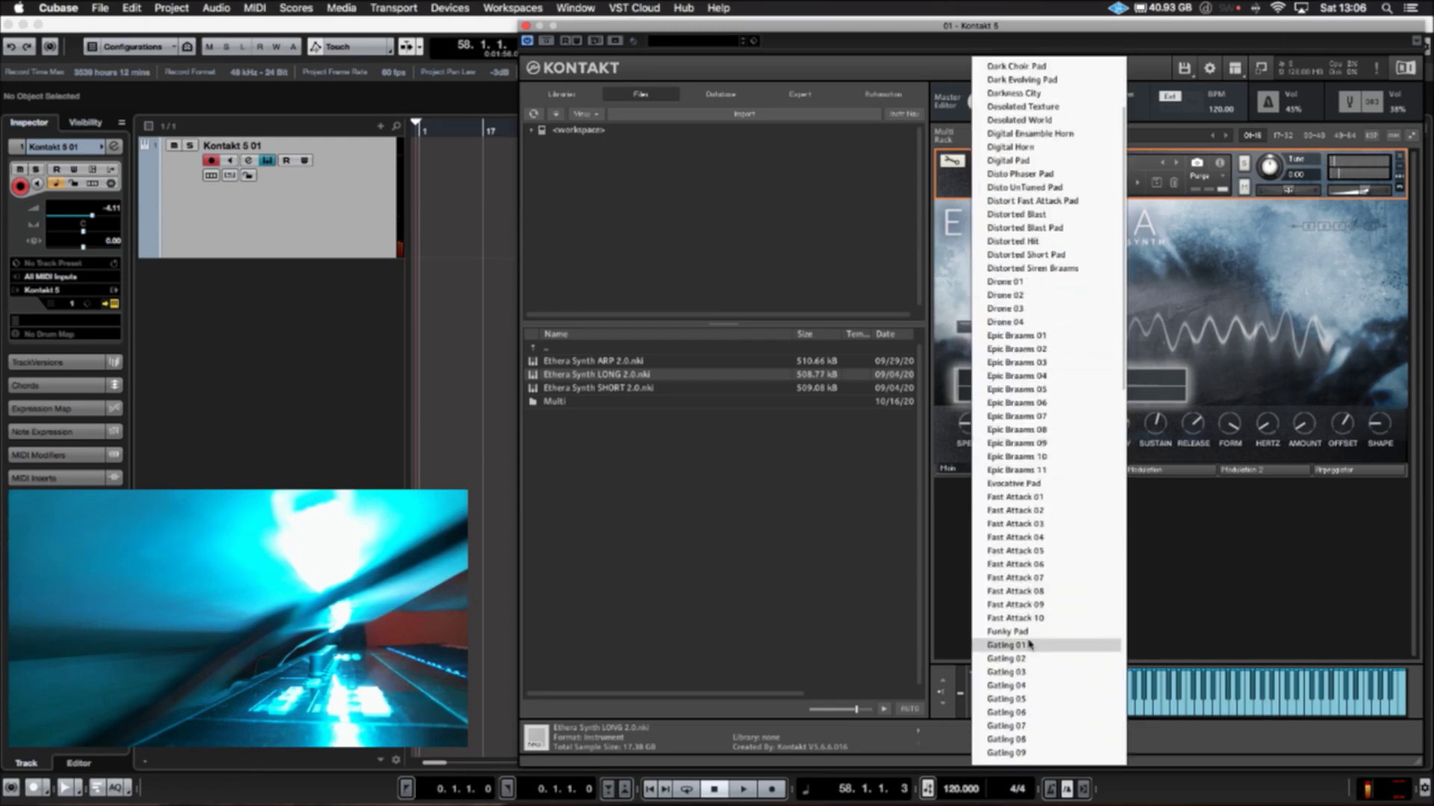
{"action": "left_click", "coordinate": [1001, 685]}
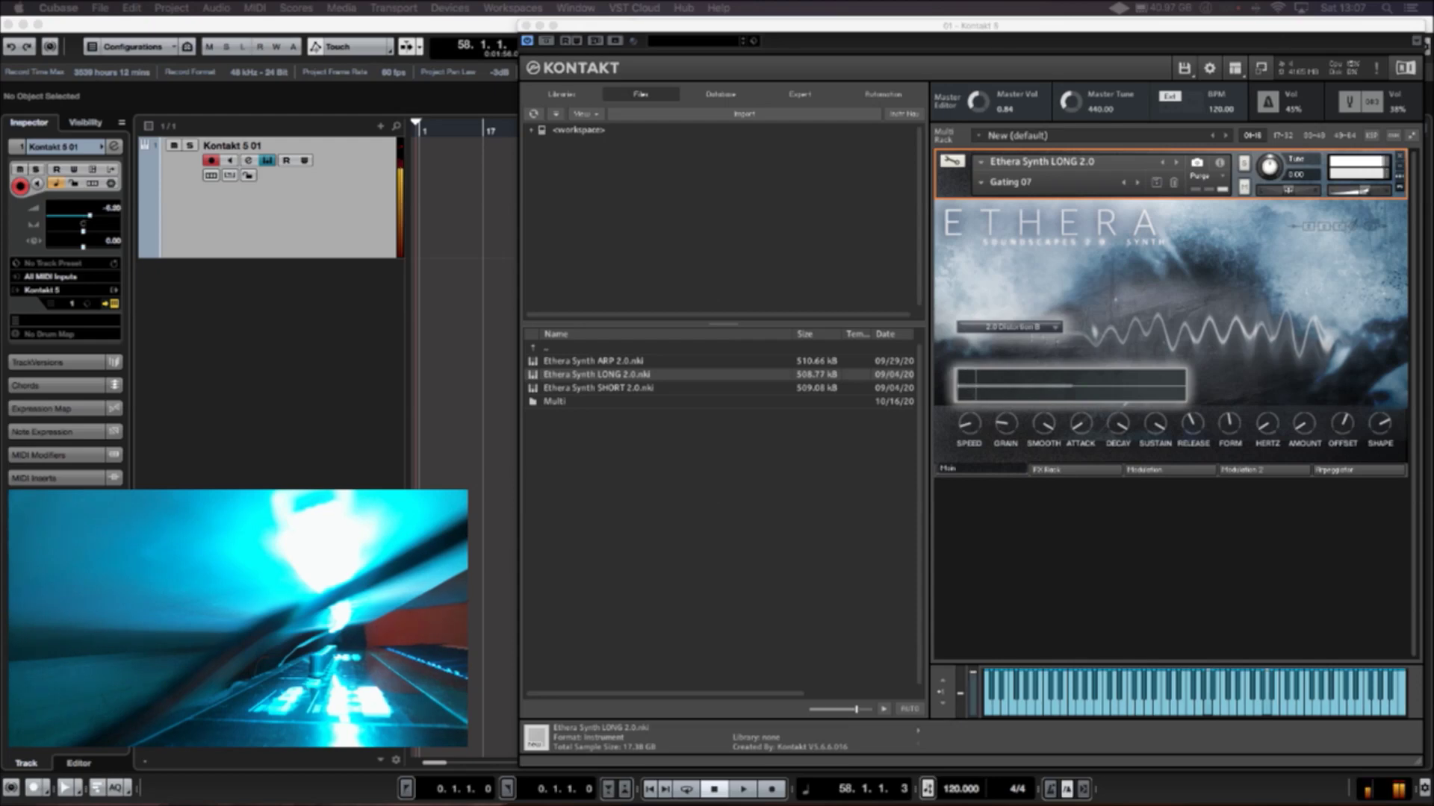
Step: Reshape the Gating 07 sound by raising Form, keeping Amount at 0, and adjusting the Grain and Smooth knobs
{"action": "left_click", "coordinate": [1232, 422]}
{"action": "left_click_drag", "start_coordinate": [1234, 420], "coordinate": [1236, 397]}
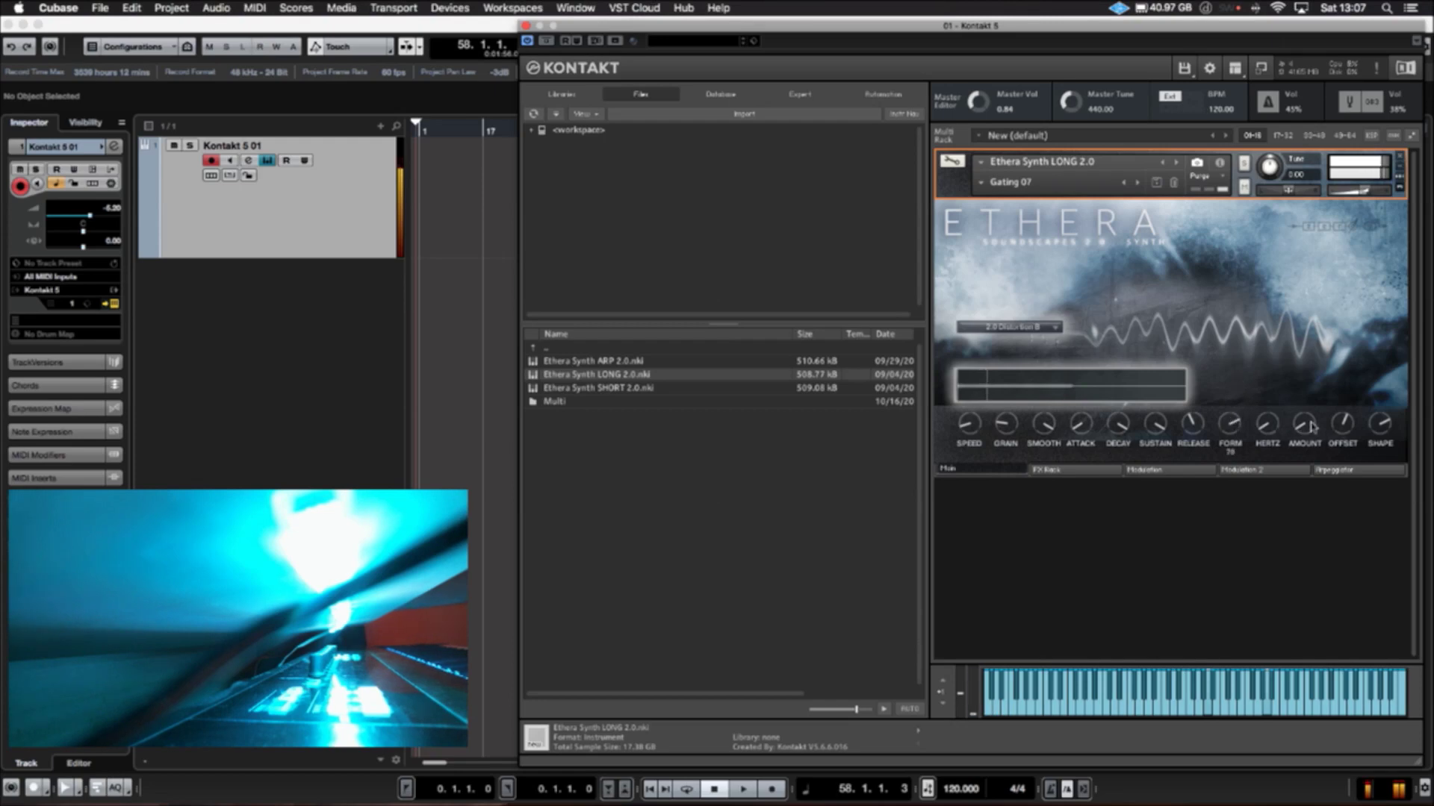
{"action": "mouse_move", "coordinate": [1311, 422]}
{"action": "left_mouse_down"}
{"action": "mouse_move", "coordinate": [1320, 342]}
{"action": "mouse_move", "coordinate": [1311, 425]}
{"action": "left_mouse_up"}
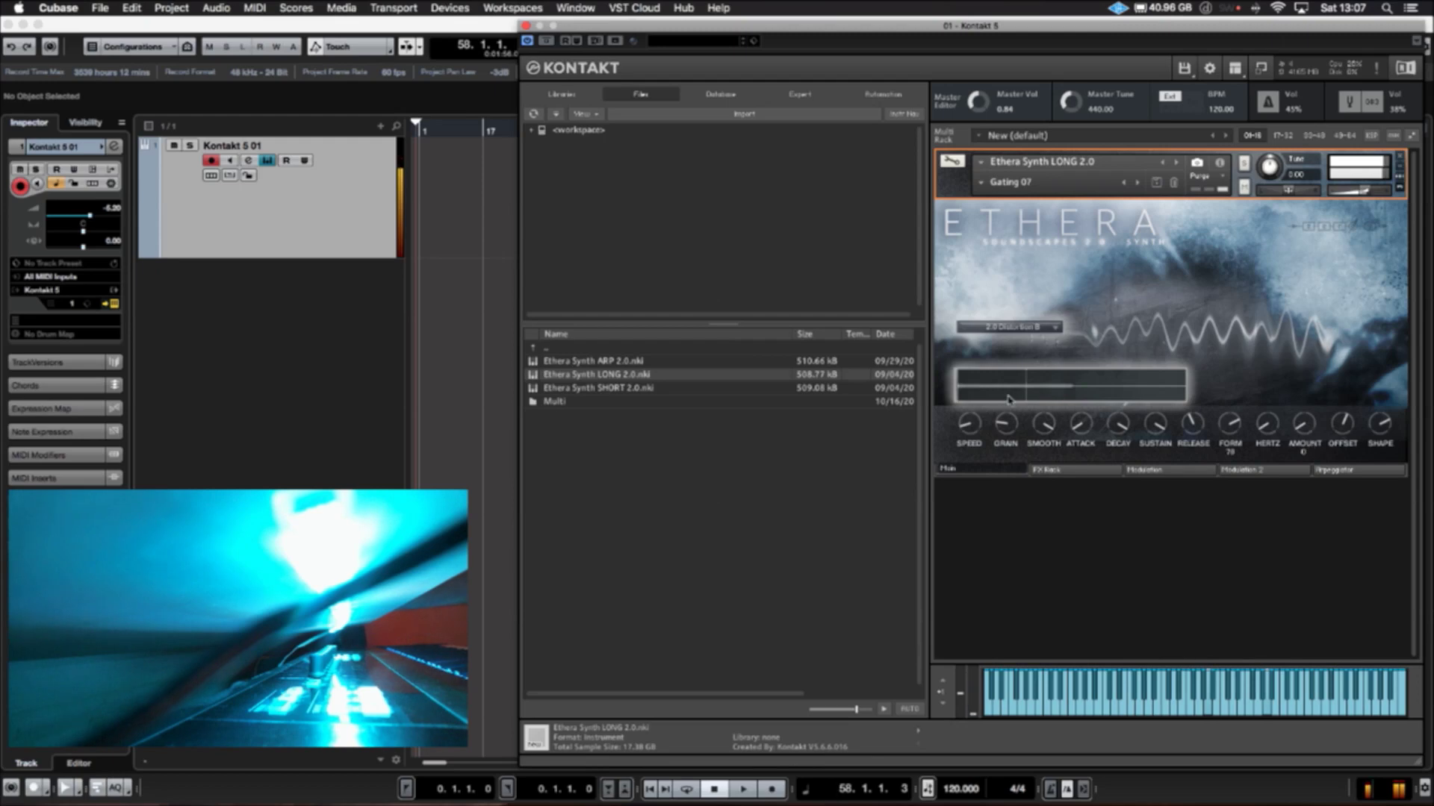
{"action": "left_click", "coordinate": [979, 426]}
{"action": "left_click_drag", "start_coordinate": [1006, 422], "coordinate": [1030, 366]}
{"action": "left_click", "coordinate": [1045, 430]}
{"action": "left_click_drag", "start_coordinate": [1046, 432], "coordinate": [1037, 501]}
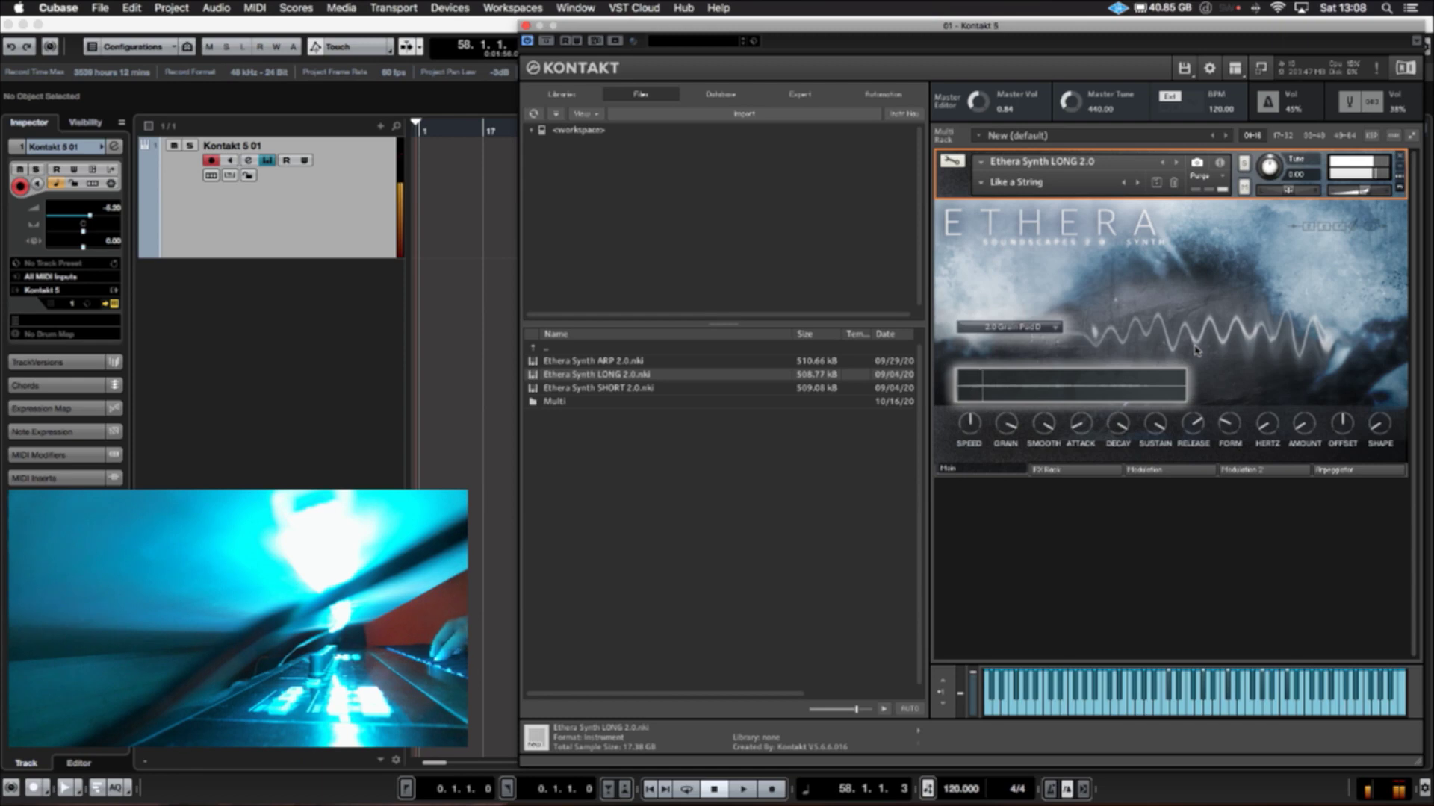
Step: Audition the organ sounds by loading the Organ 2 snapshot followed by Organ 1
{"action": "left_click", "coordinate": [983, 186]}
{"action": "scroll", "coordinate": [1038, 424], "scroll_direction": "down", "scroll_amount": 10}
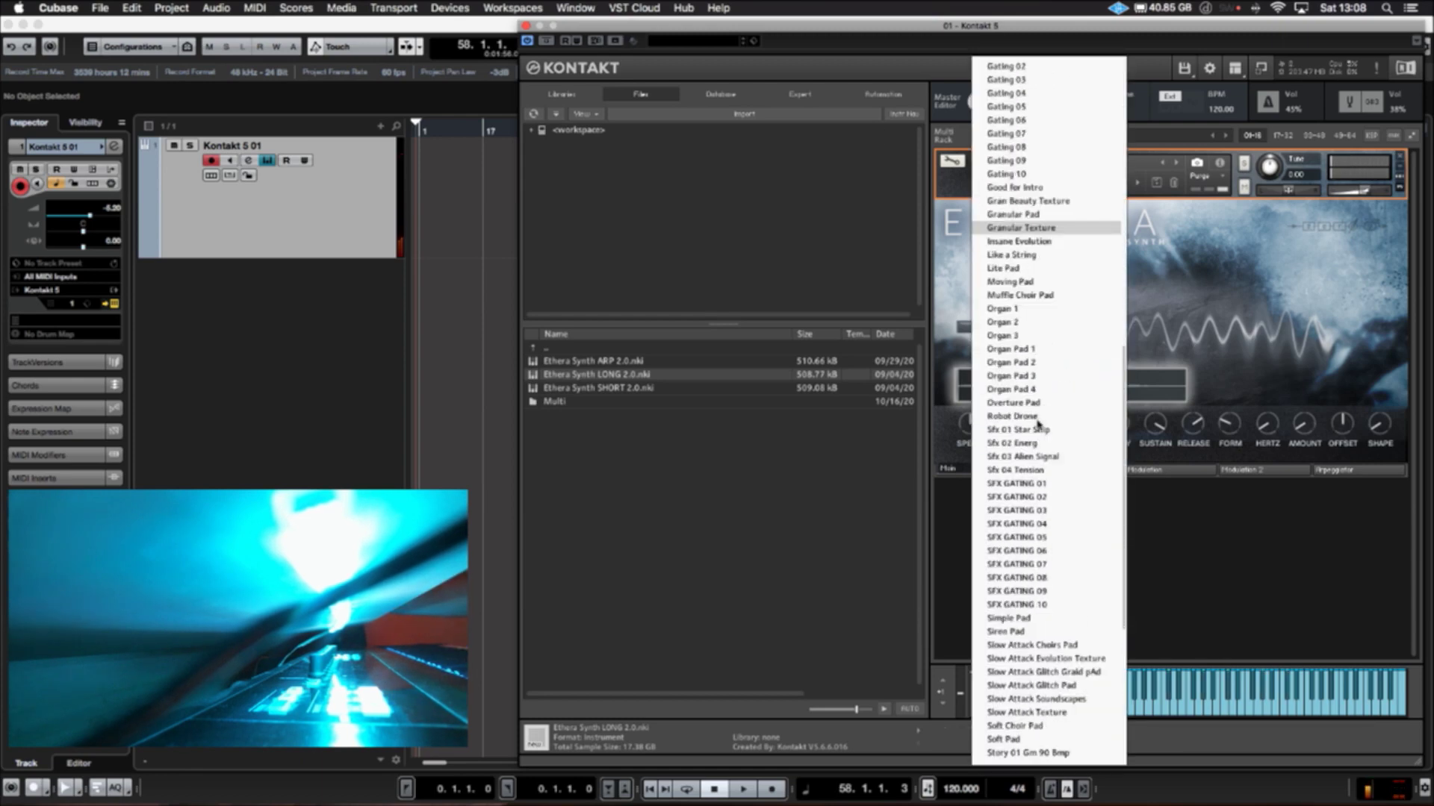
{"action": "key", "text": "Escape"}
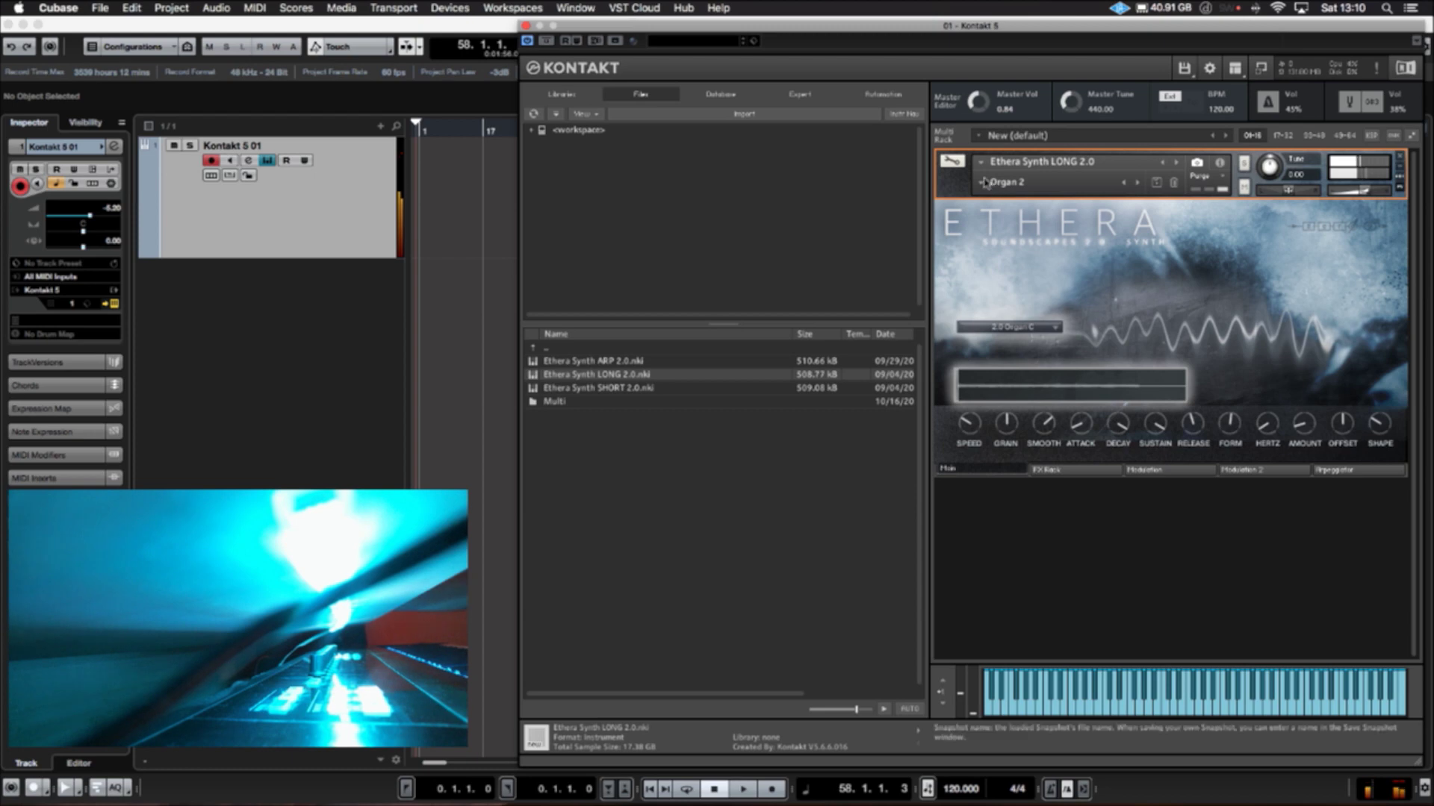
{"action": "left_click", "coordinate": [982, 183]}
{"action": "scroll", "coordinate": [1053, 598], "scroll_direction": "down", "scroll_amount": 10}
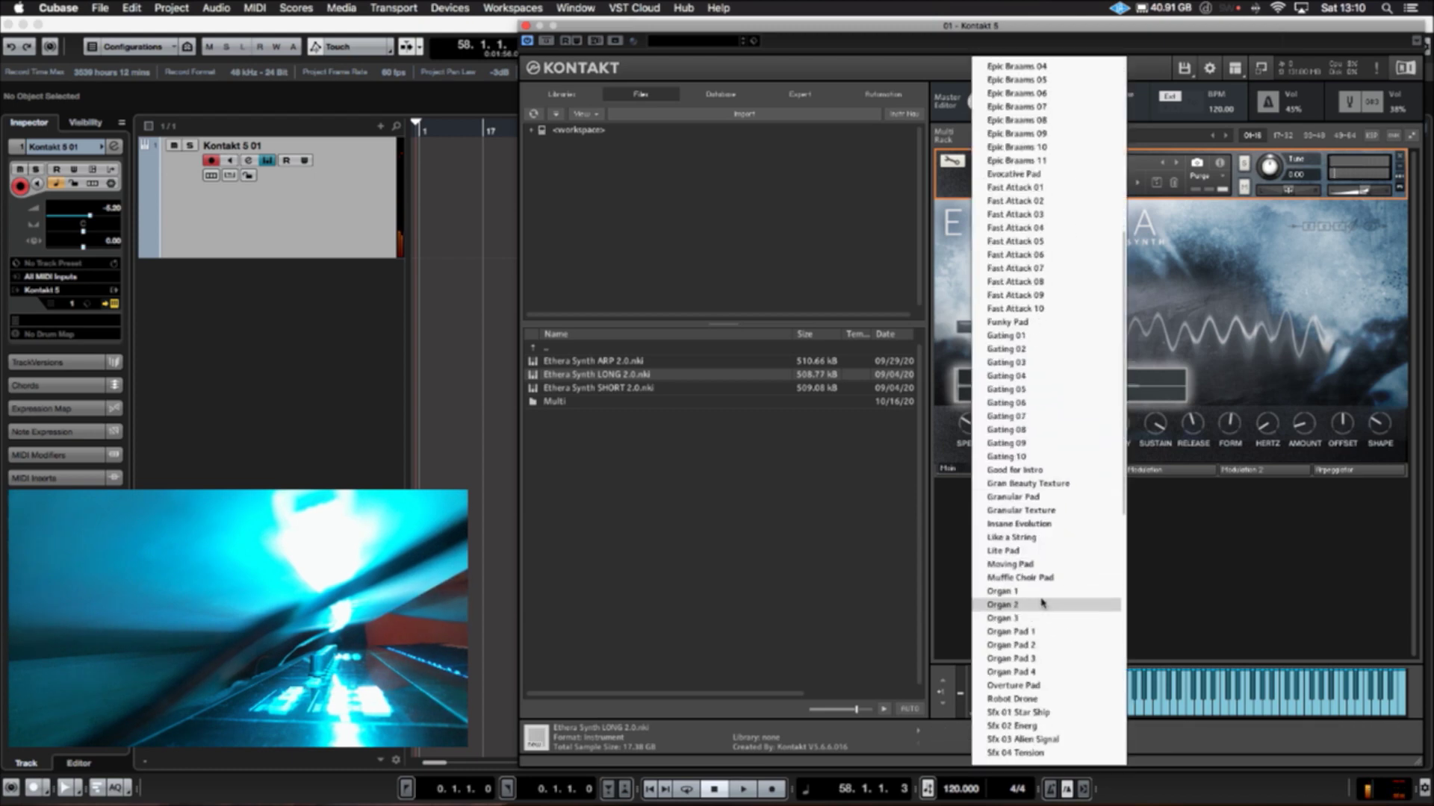
{"action": "left_click", "coordinate": [1043, 593]}
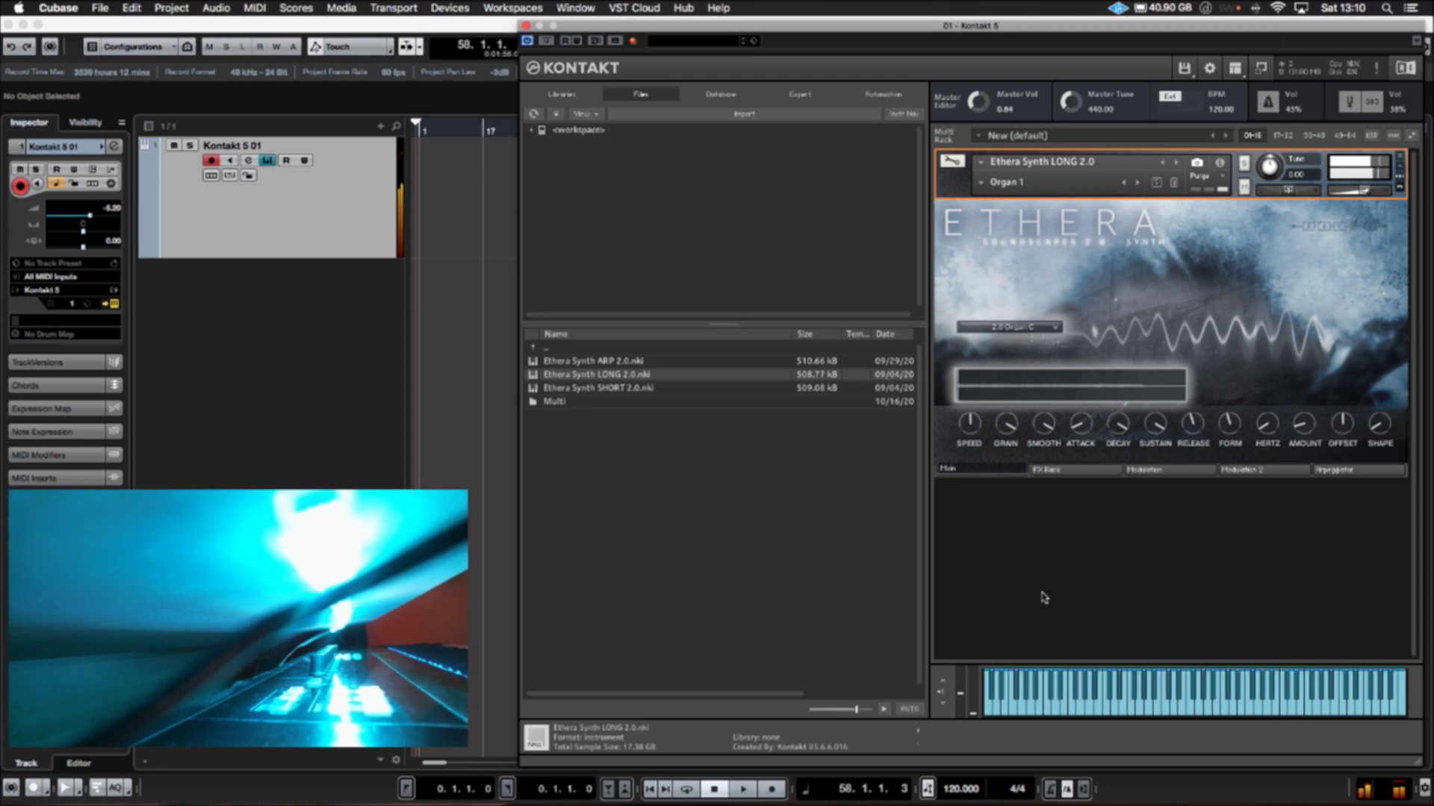
Step: Load the Insane Evolution snapshot and vary its Amount and Shape knobs, ending with Amount at 5
{"action": "left_click", "coordinate": [984, 185]}
{"action": "scroll", "coordinate": [1031, 374], "scroll_direction": "down", "scroll_amount": 10}
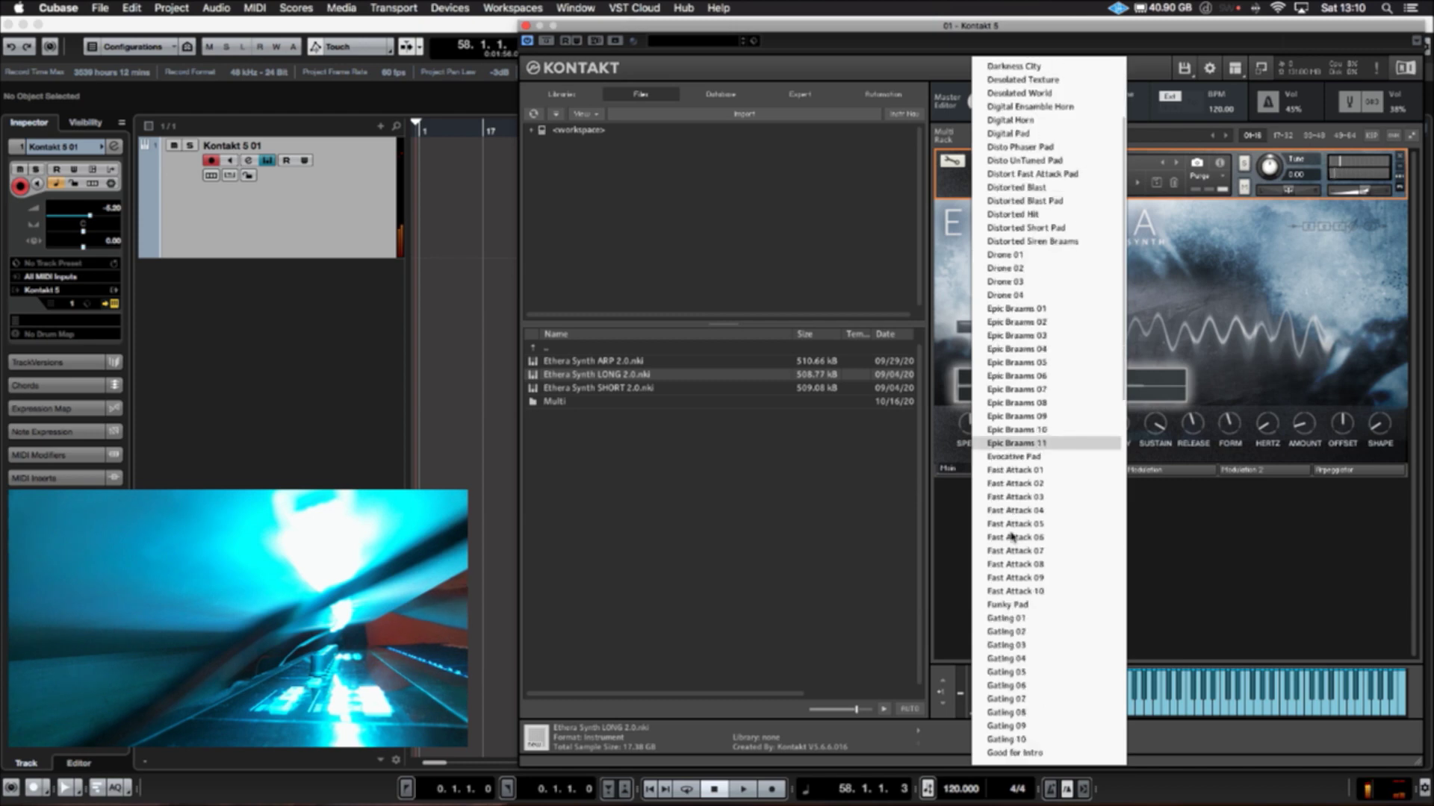
{"action": "left_click", "coordinate": [1030, 517]}
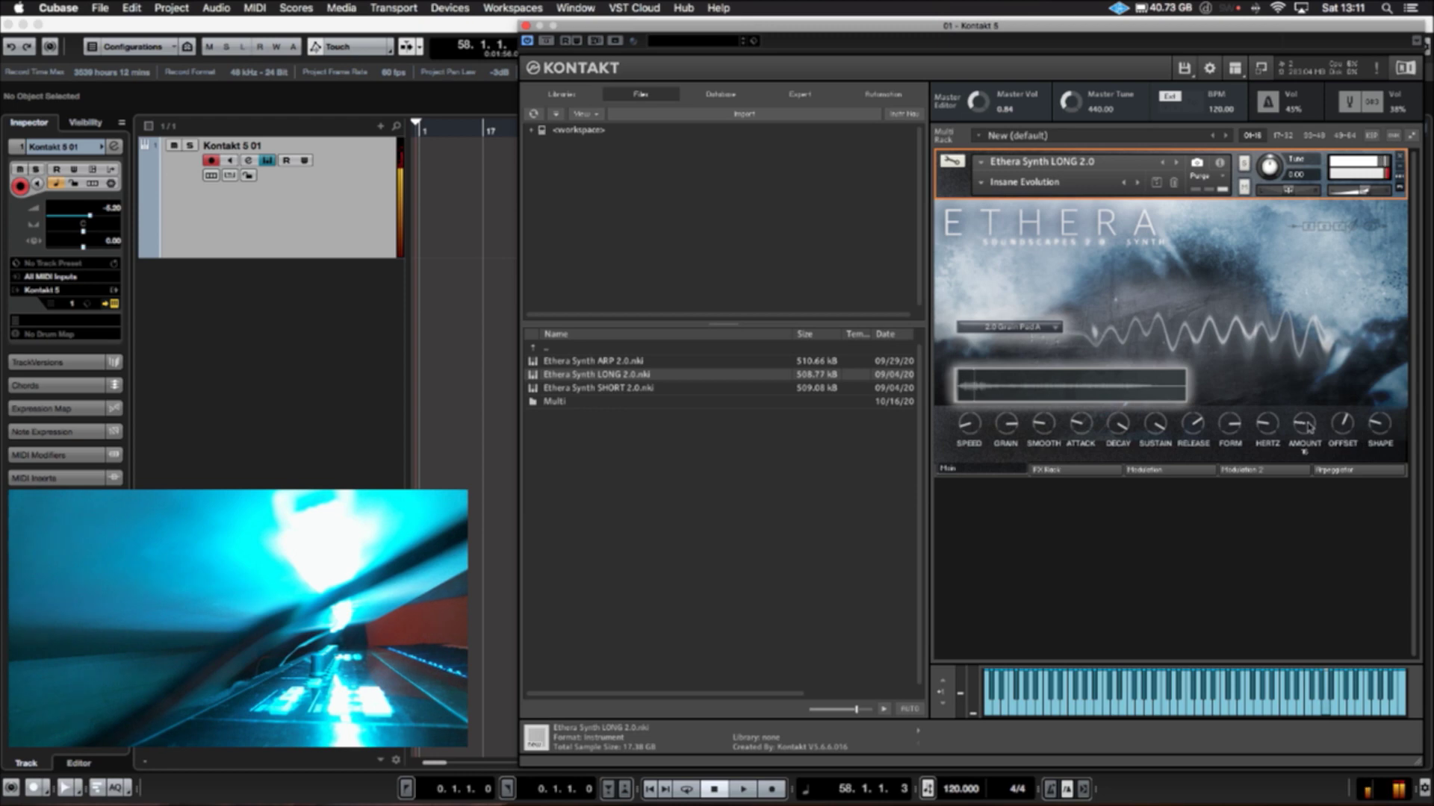
{"action": "left_click_drag", "start_coordinate": [1308, 428], "coordinate": [1379, 387]}
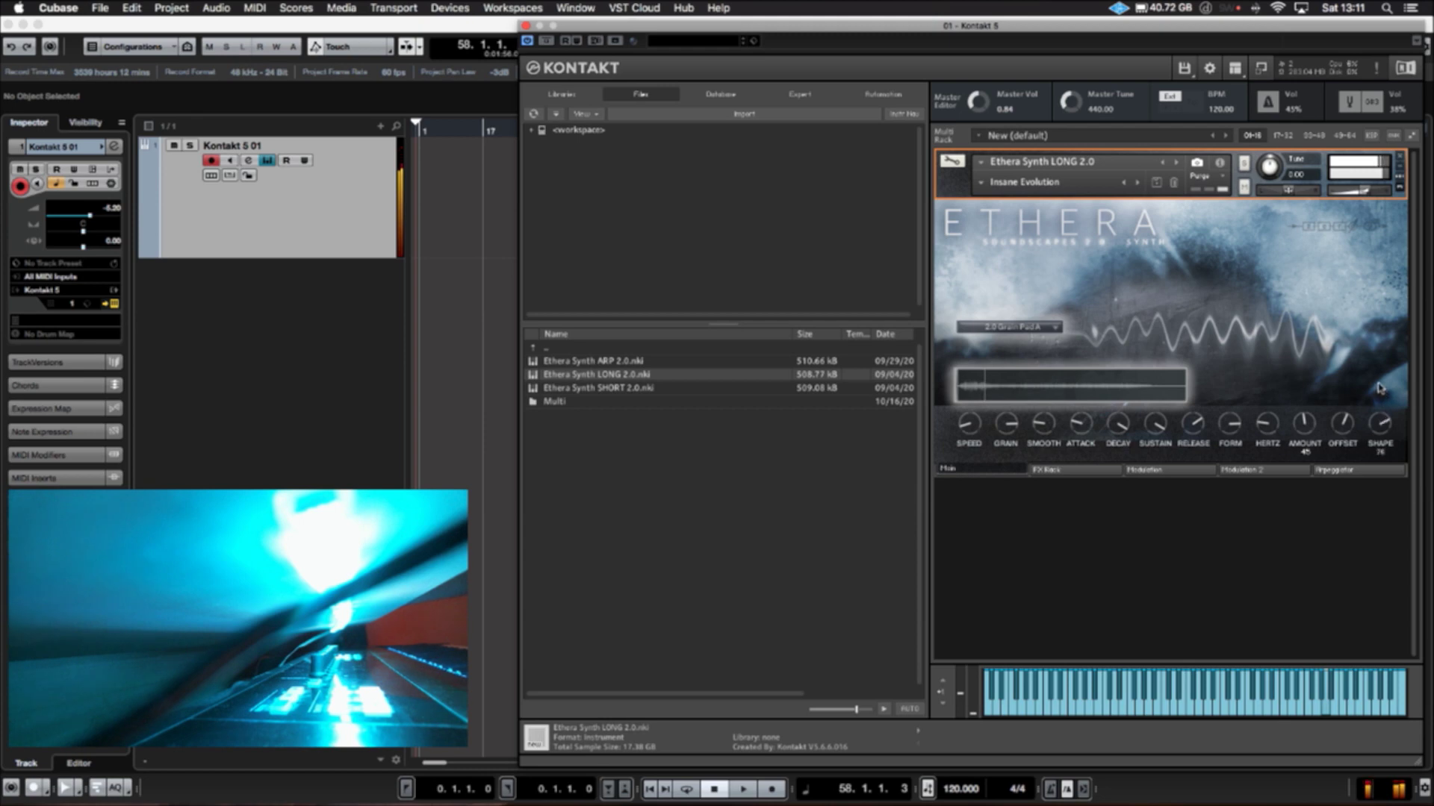
{"action": "left_click_drag", "start_coordinate": [1307, 422], "coordinate": [1309, 448]}
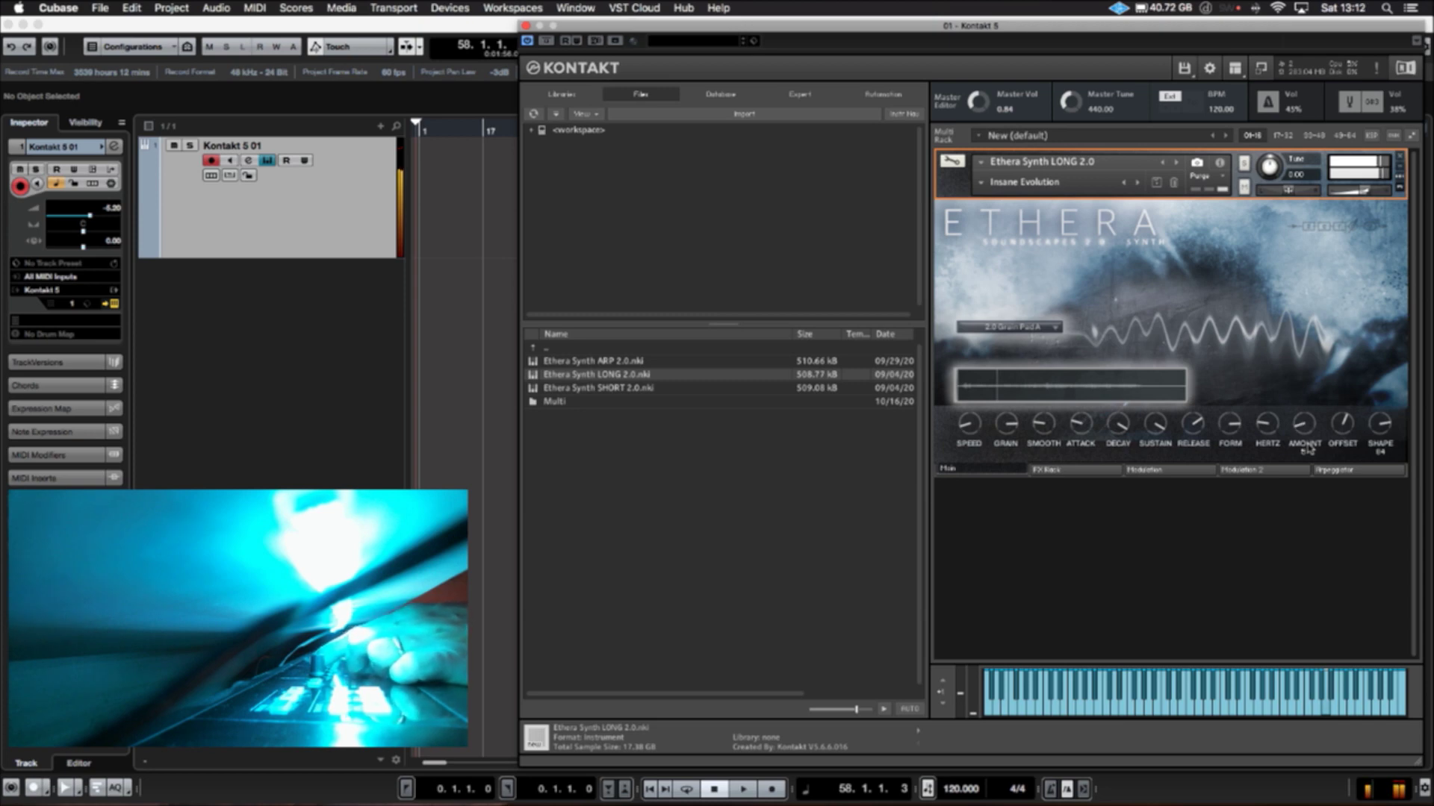
Step: Load the Story 01 Gm 90 Bpm snapshot to audition it, followed by Story 02 Gm 120 Bpm
{"action": "left_click", "coordinate": [981, 182]}
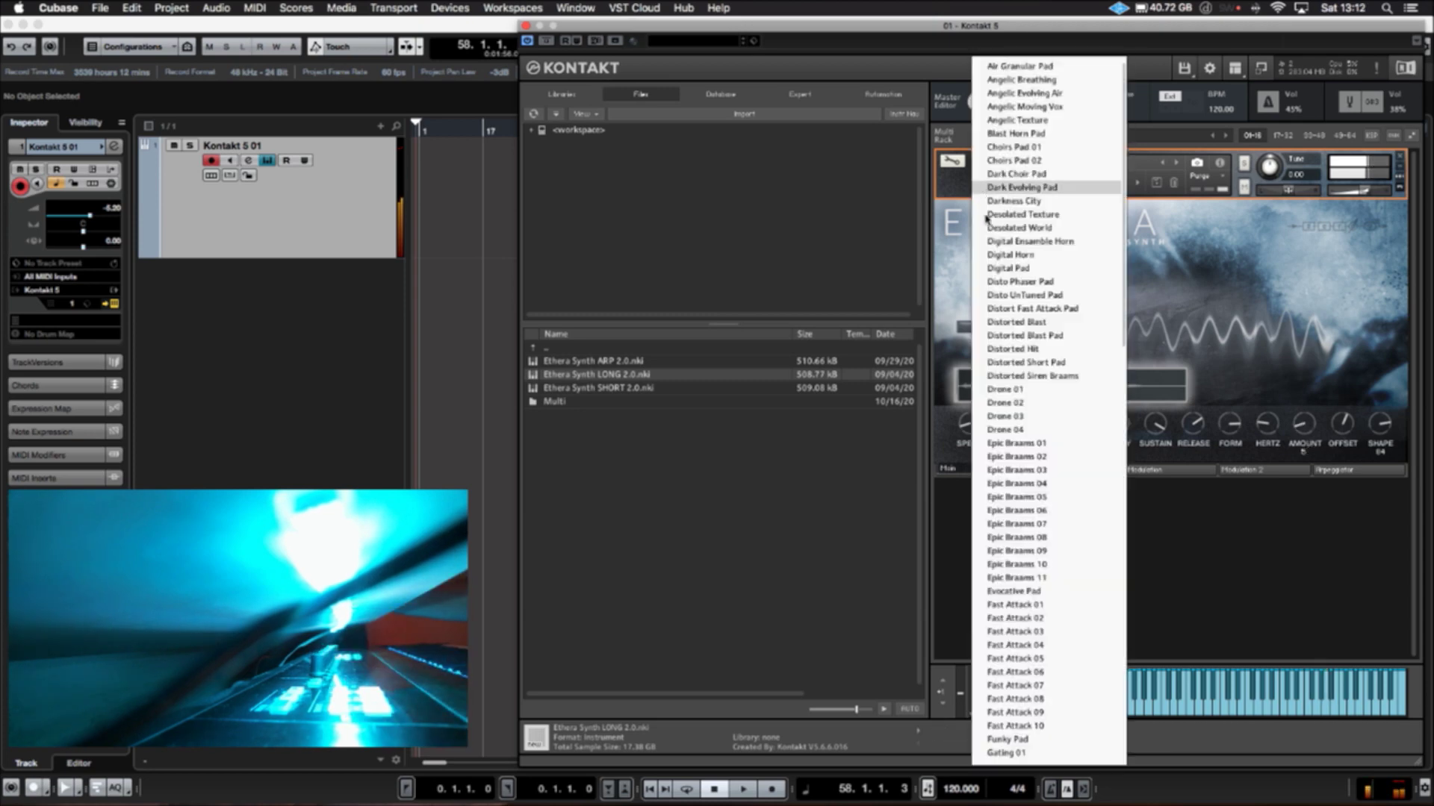
{"action": "scroll", "coordinate": [1020, 448], "scroll_direction": "down", "scroll_amount": 10}
{"action": "left_click", "coordinate": [996, 407]}
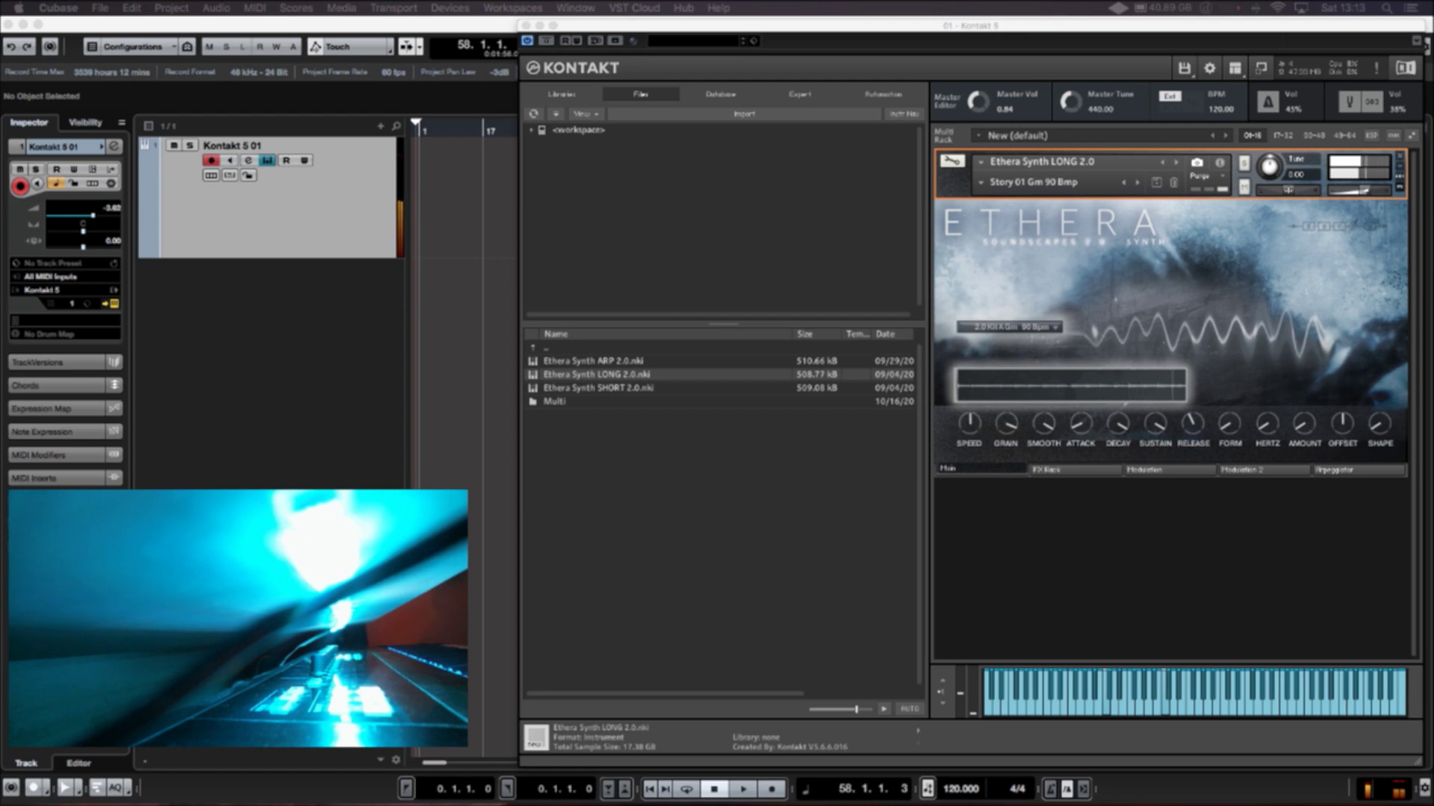
{"action": "left_click", "coordinate": [1152, 528]}
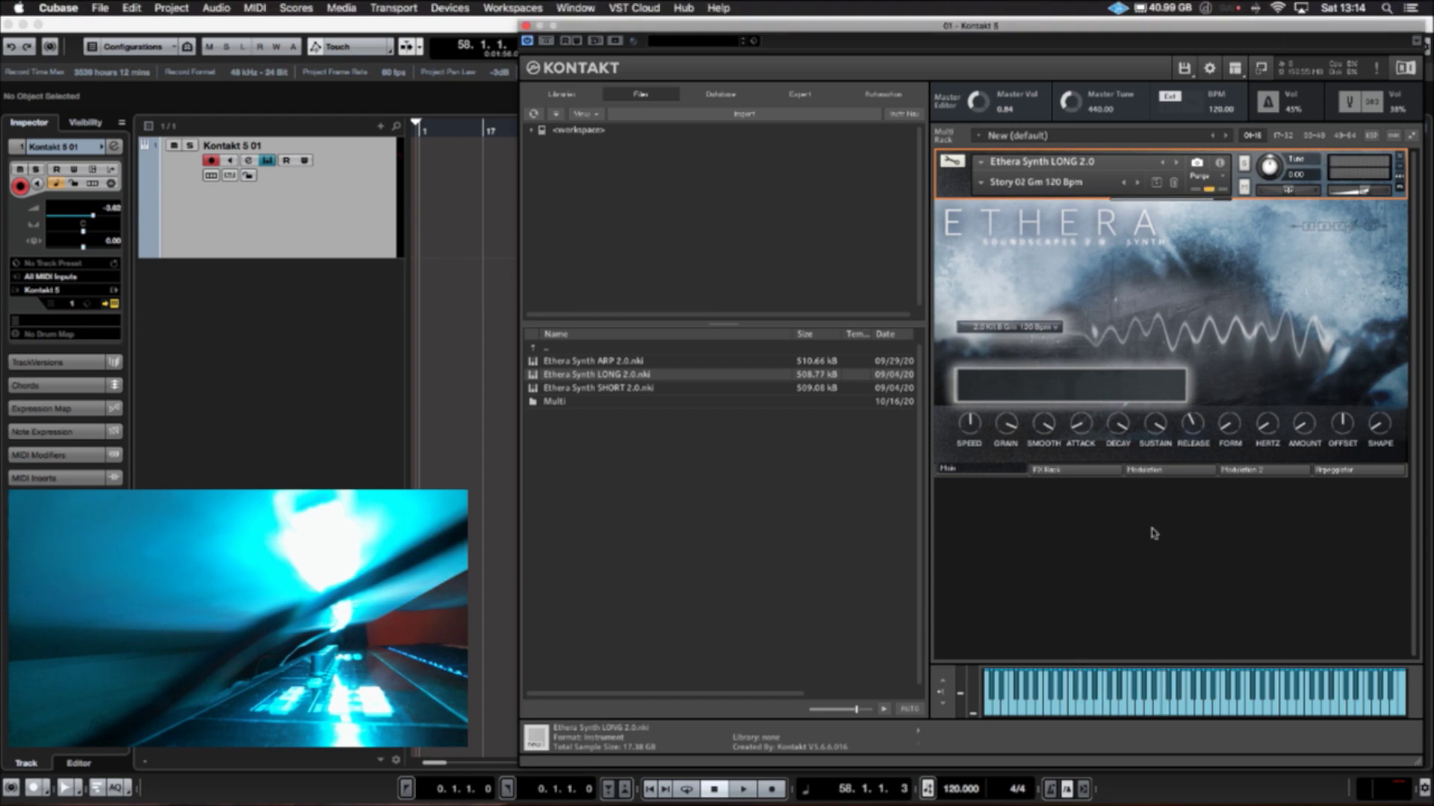